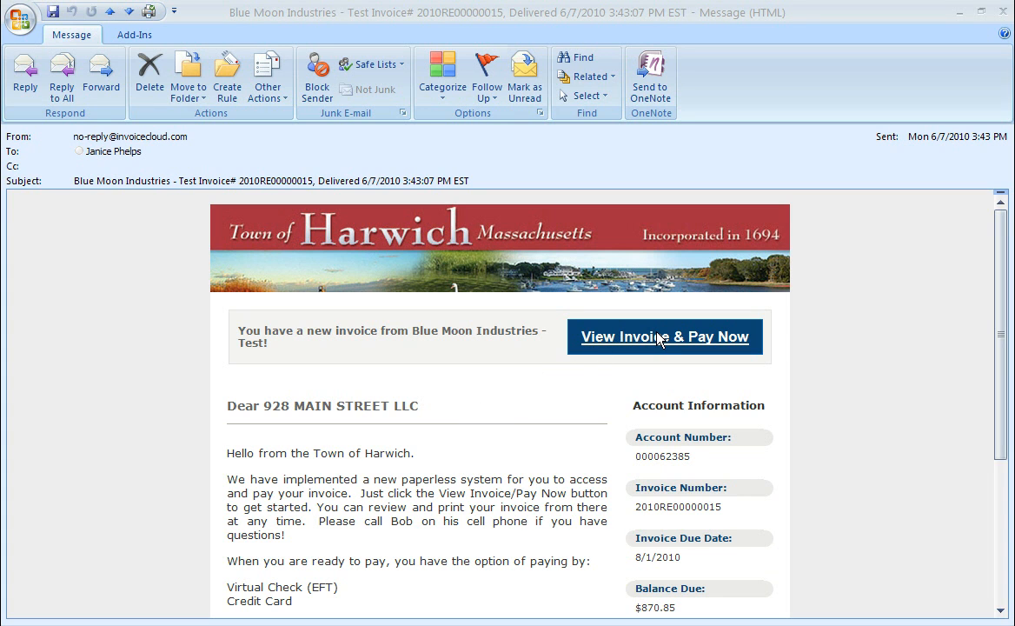
- From the Blue Moon Industries test invoice email, open the online invoice payment page
click(608, 336)
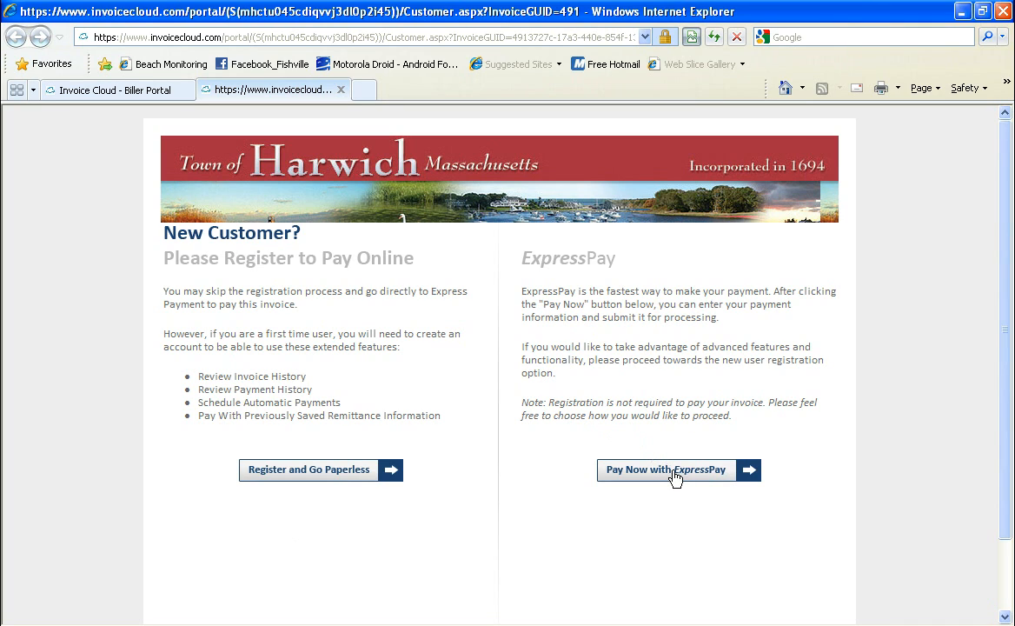
- Pay invoice 2010RE00000015 through ExpressPay without registering an account
click(676, 477)
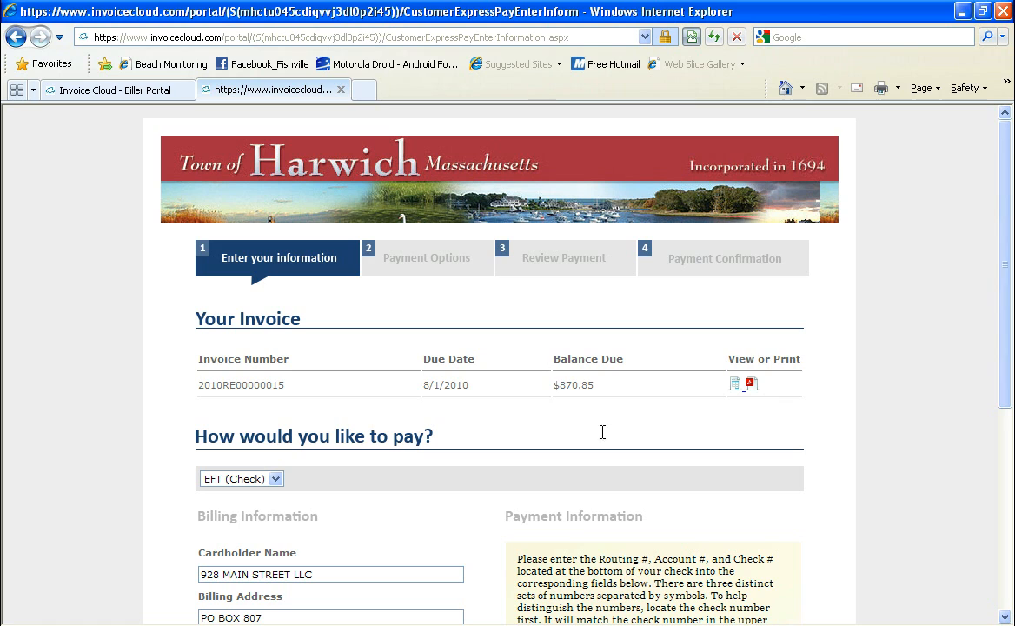
click(734, 384)
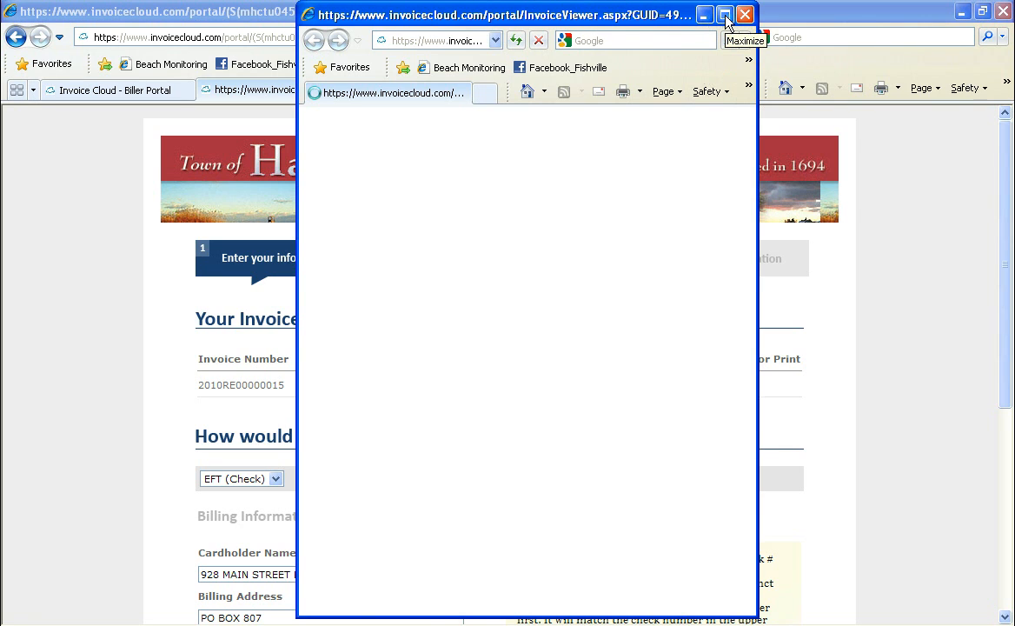
click(725, 15)
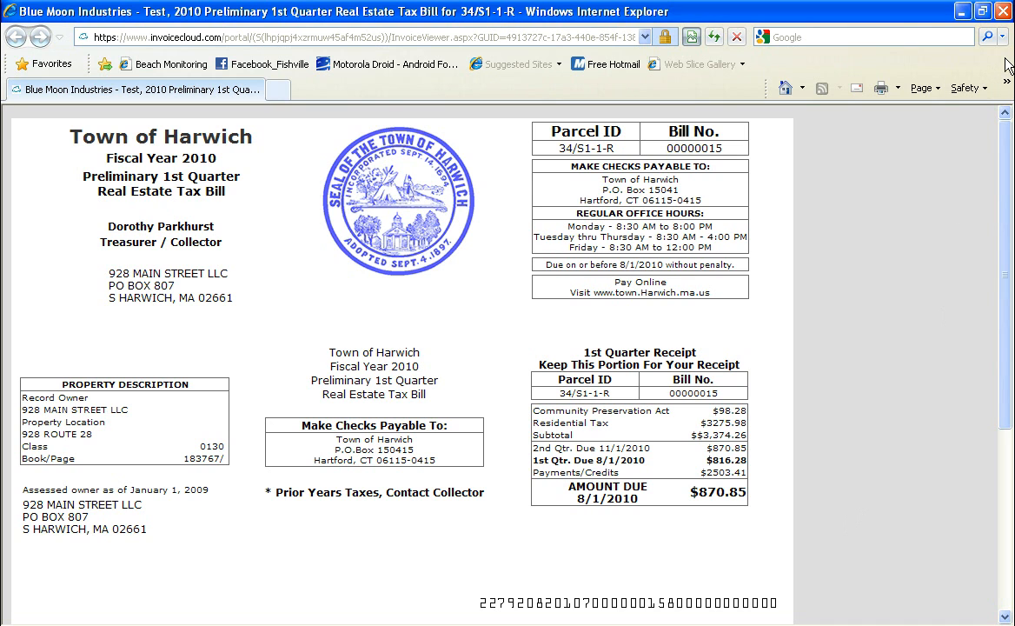
key(alt+F4)
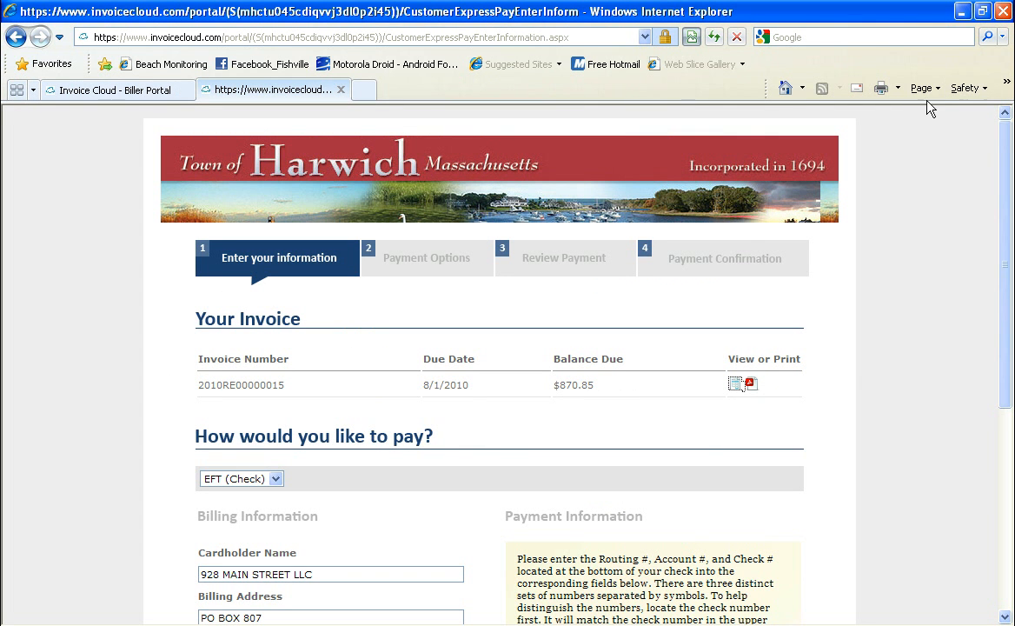
click(1005, 616)
- Change the payment method from check to credit card and enter the card number
click(1005, 616)
click(1006, 616)
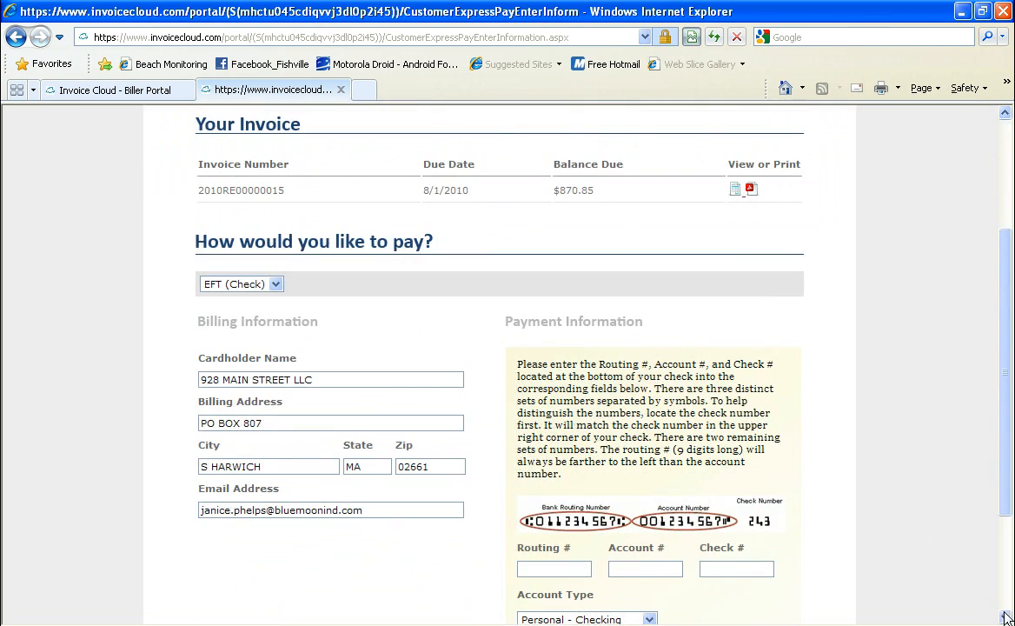
click(276, 285)
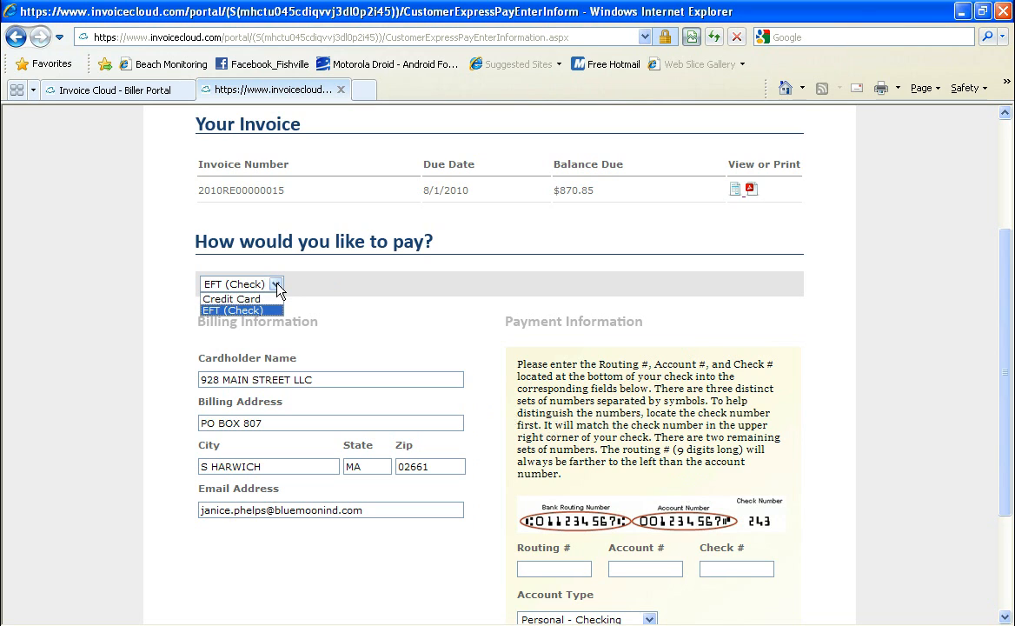
click(261, 298)
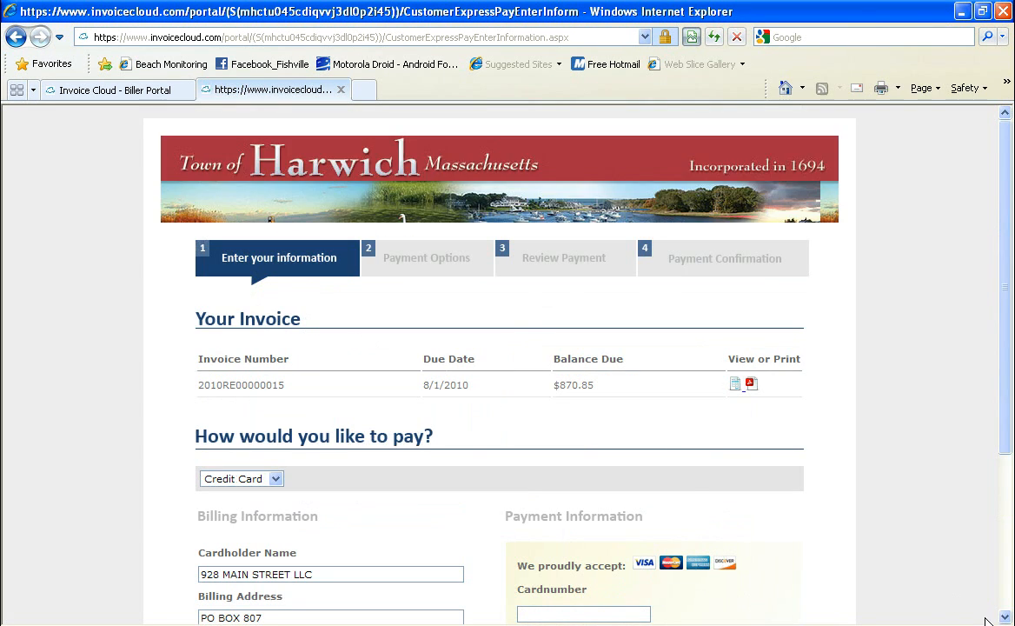
scroll(916, 562, down, 3)
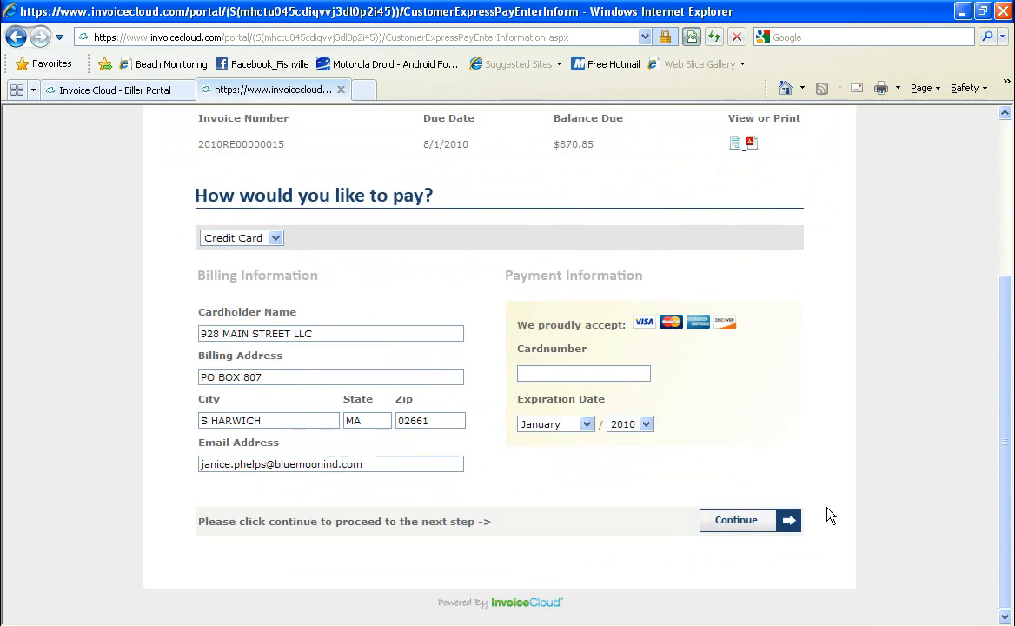
click(632, 371)
text(4111111111111)
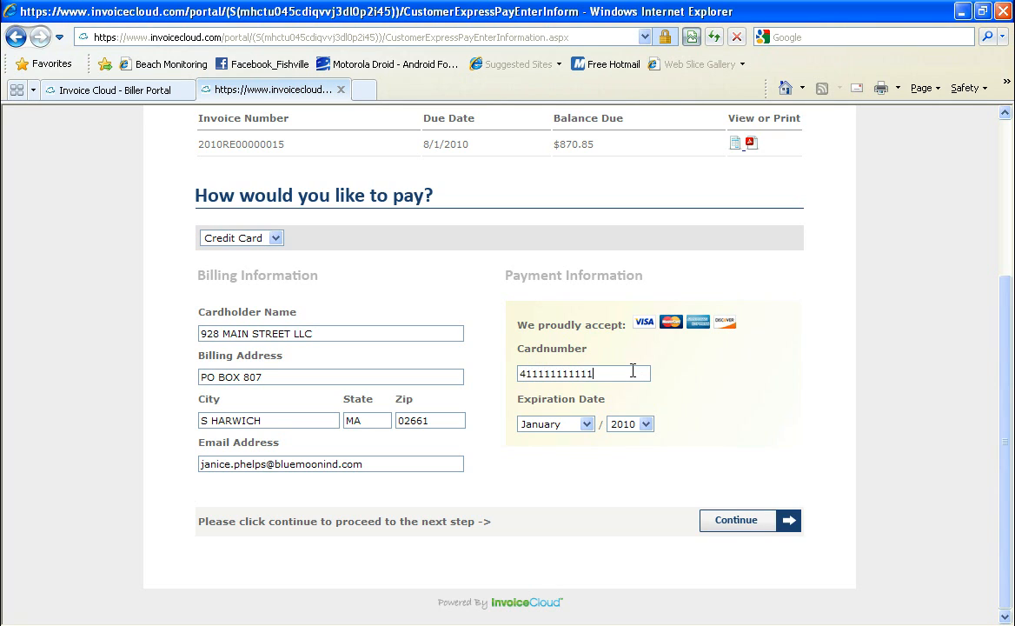
text(11111)
- Set the card expiry year to 2015, submit, then complete the truncated card number
click(646, 424)
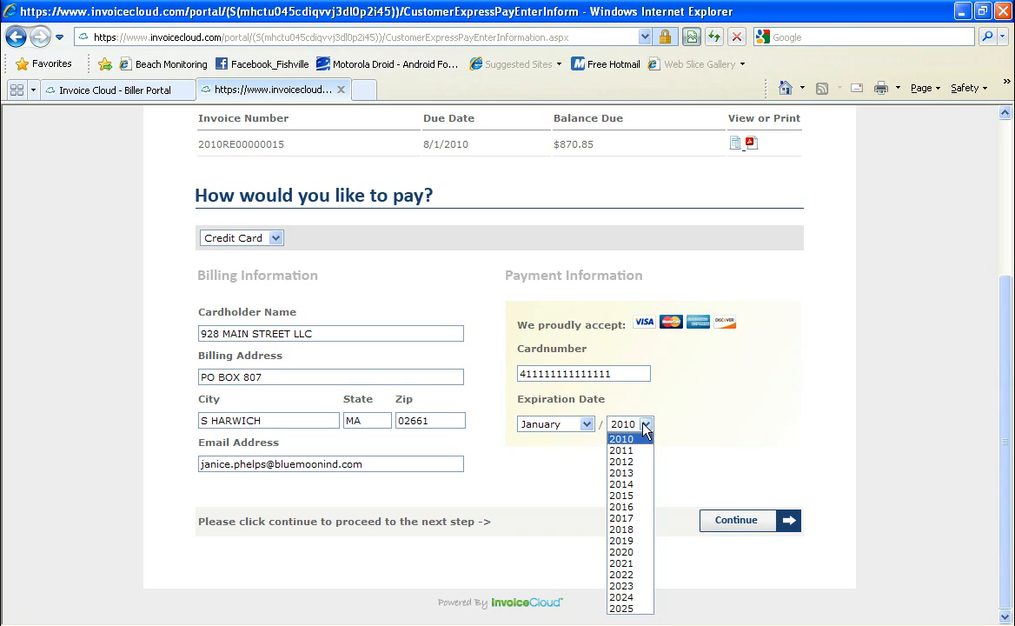
click(631, 496)
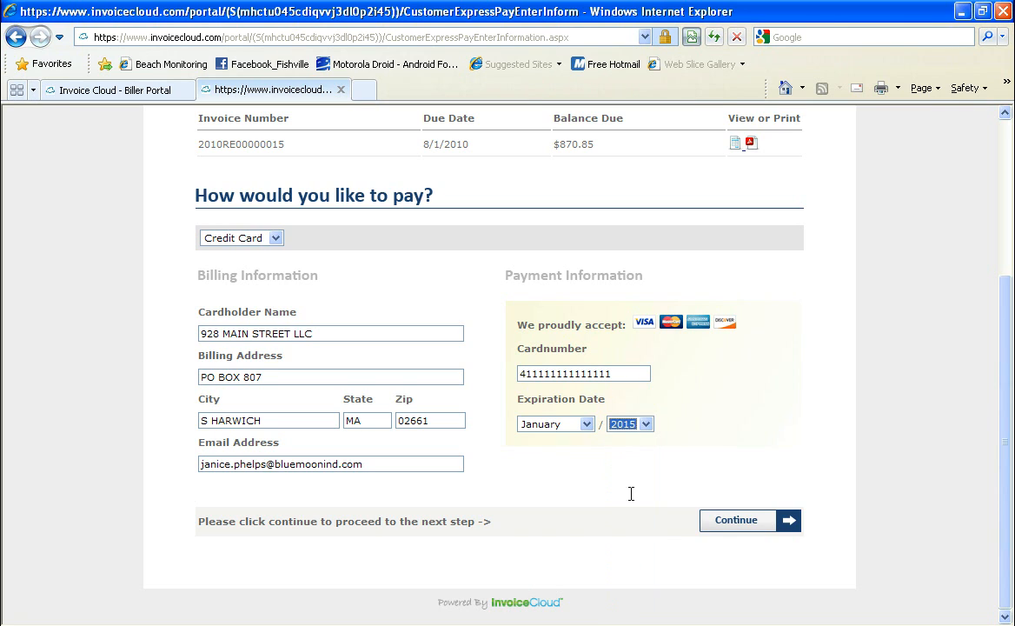
click(739, 520)
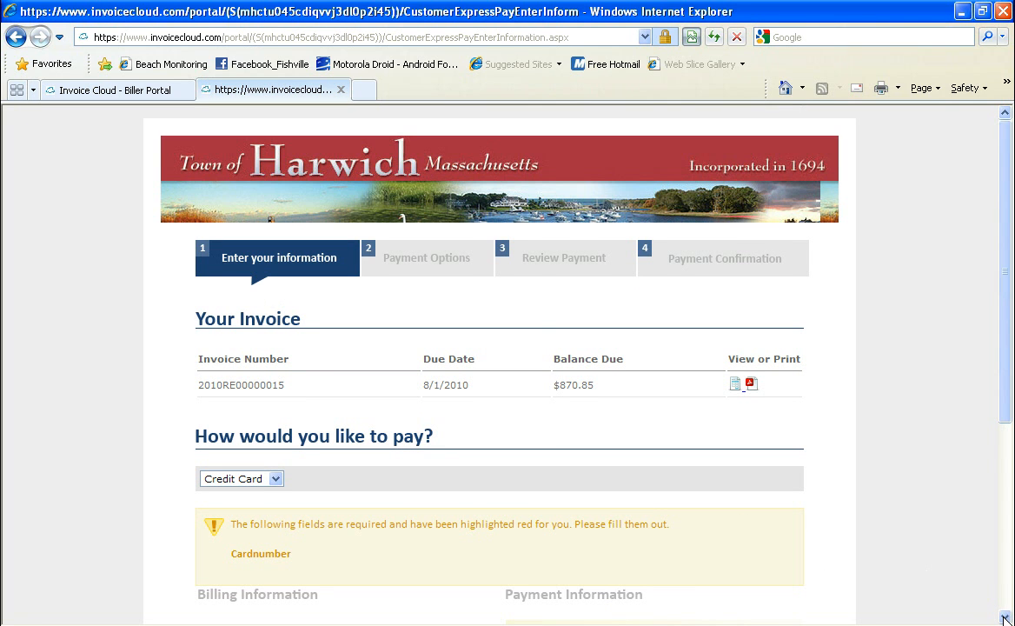
drag(1004, 618, 1005, 618)
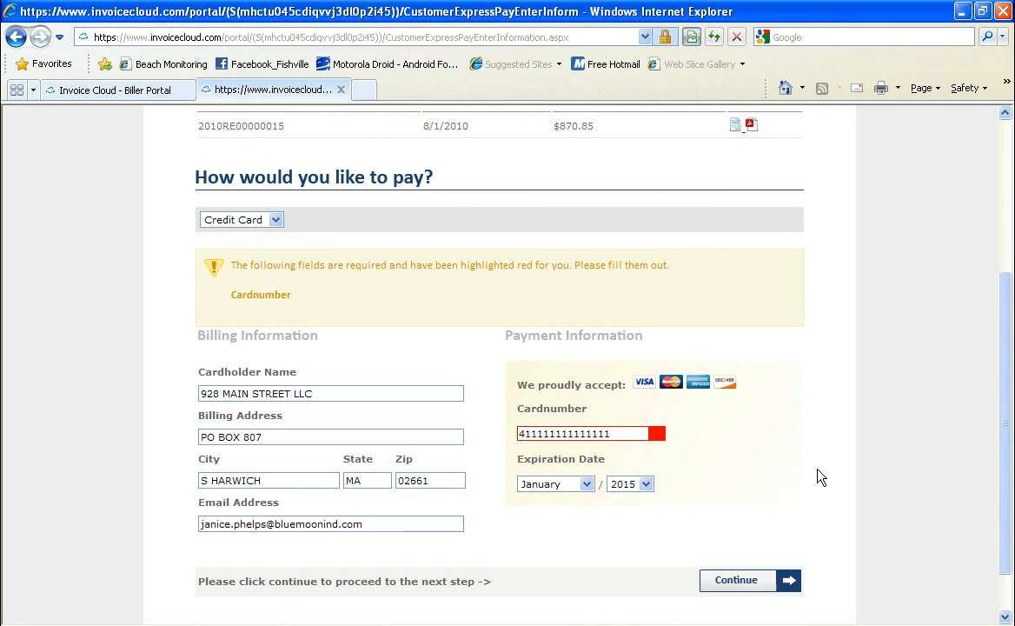
click(620, 433)
text(11)
- Submit the corrected card details and keep Pay in Full at $874.80 to reach review
click(739, 589)
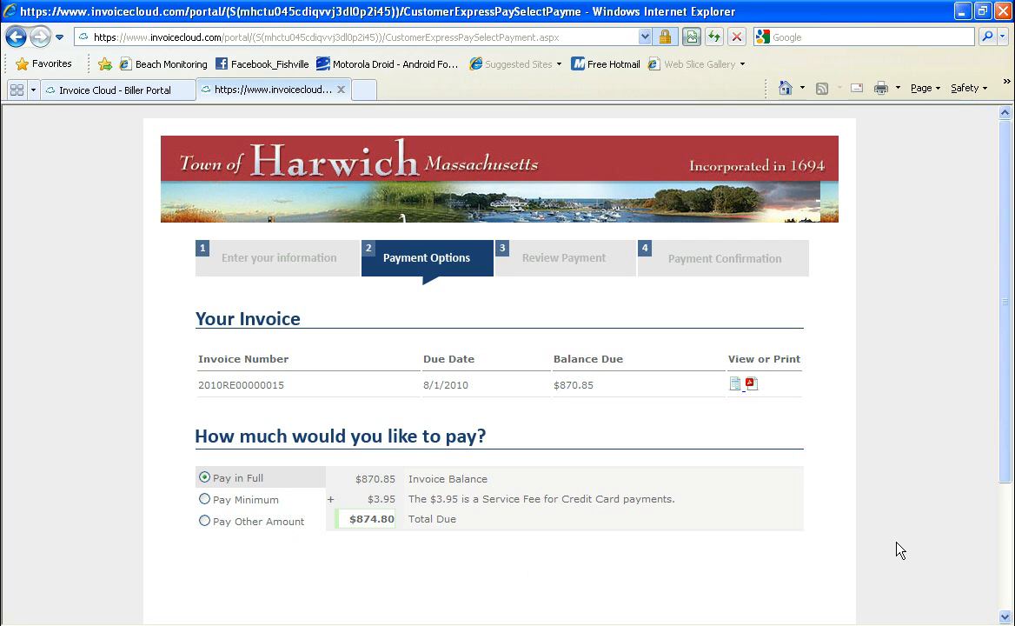
click(1005, 617)
click(1006, 616)
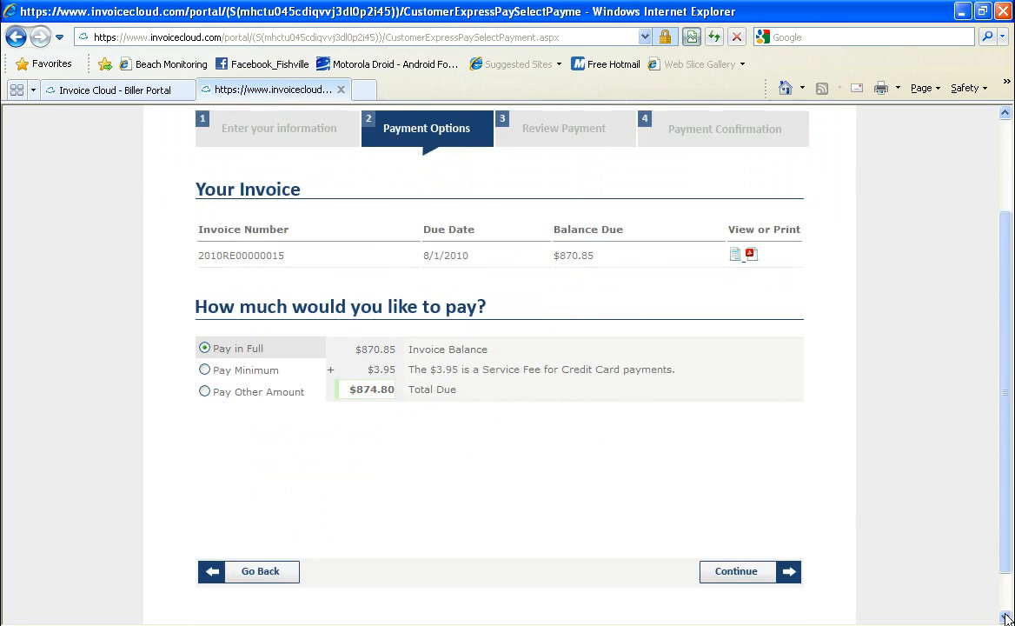
click(1005, 617)
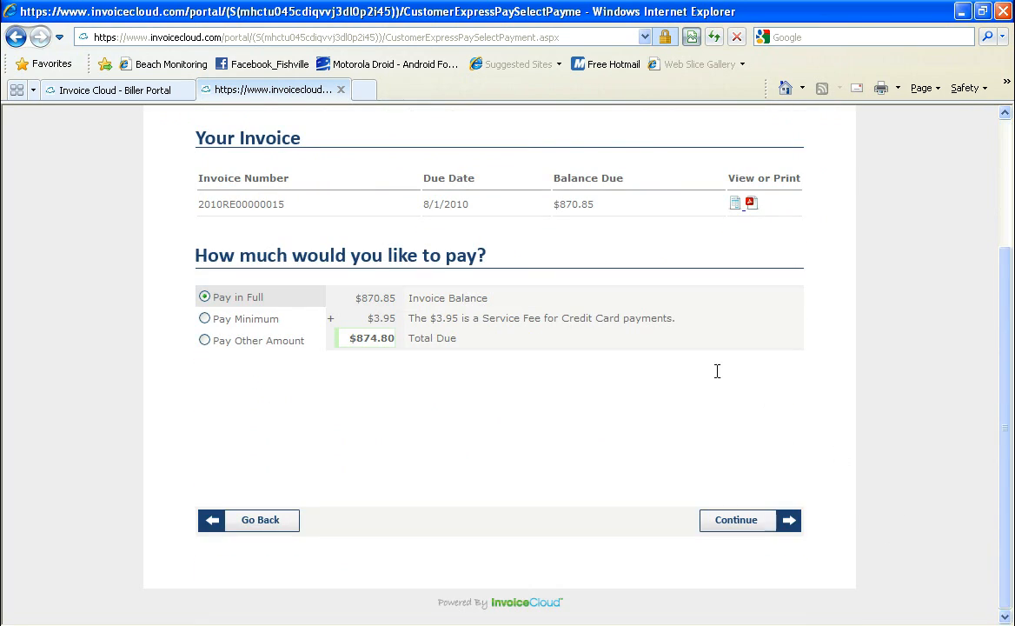
click(730, 525)
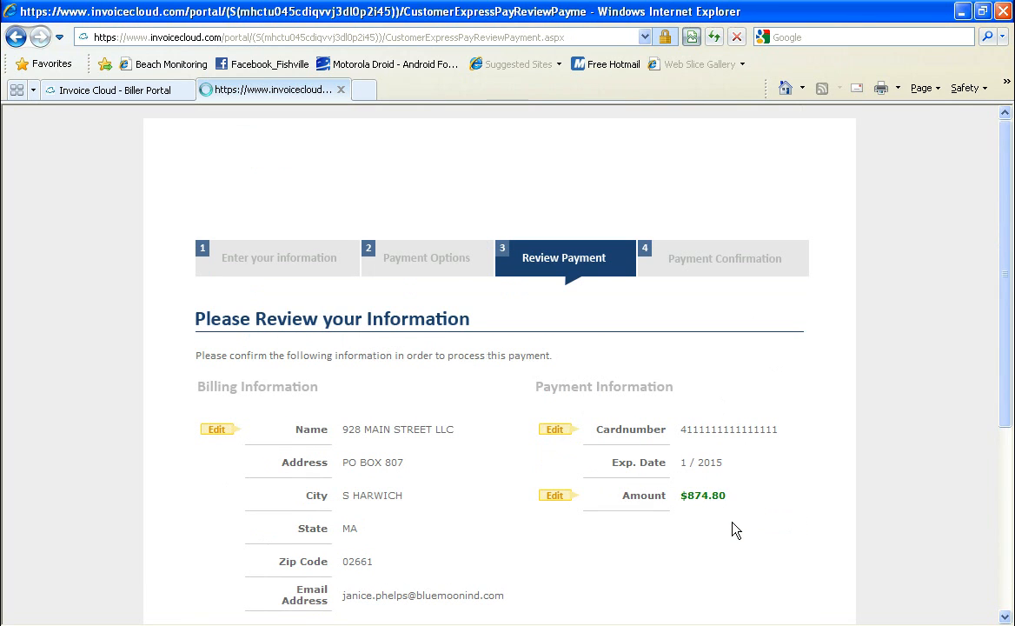
- Process the $874.80 card payment, then return to the Invoice Cloud Biller Portal tab
click(1005, 615)
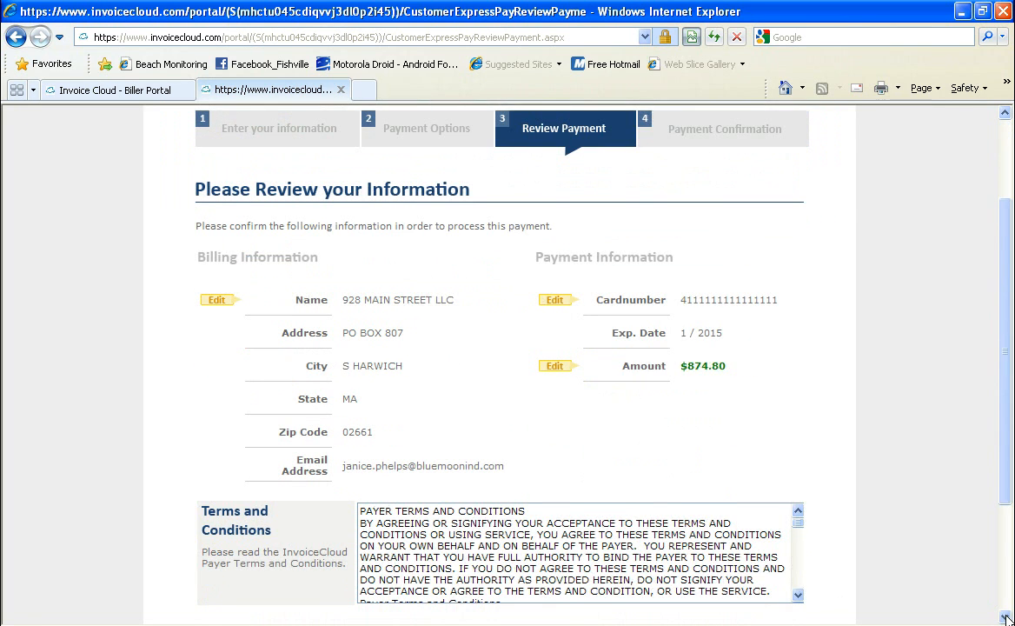
click(1006, 615)
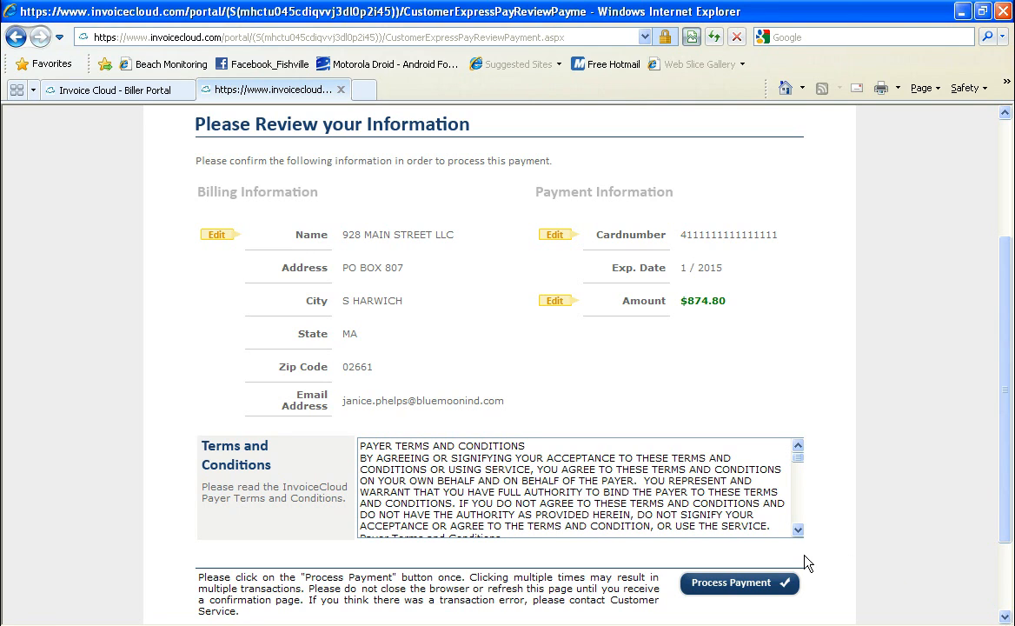
click(737, 588)
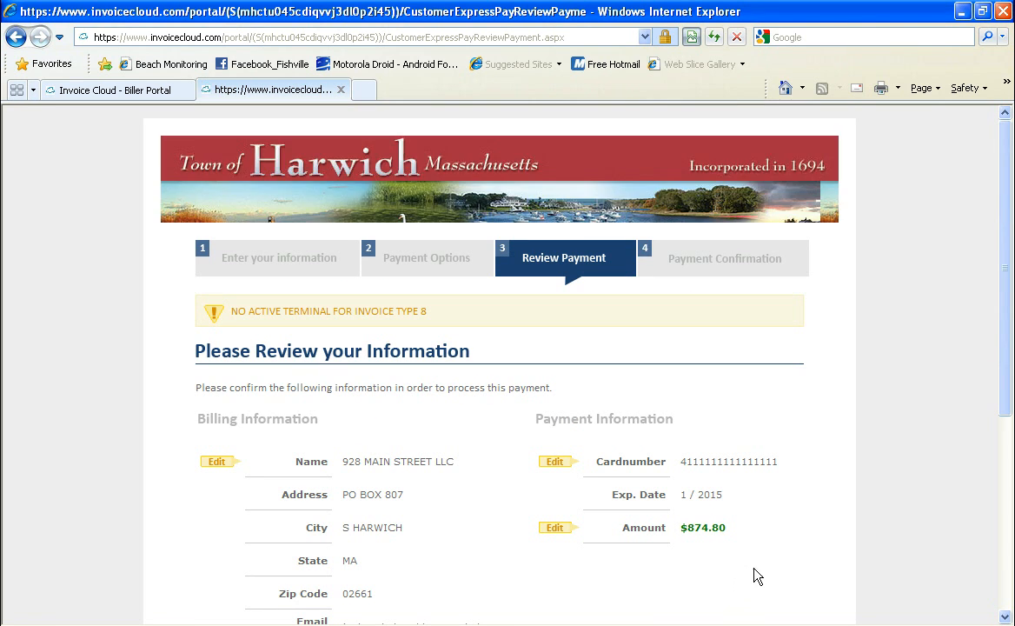
click(1006, 617)
click(1005, 616)
click(1006, 616)
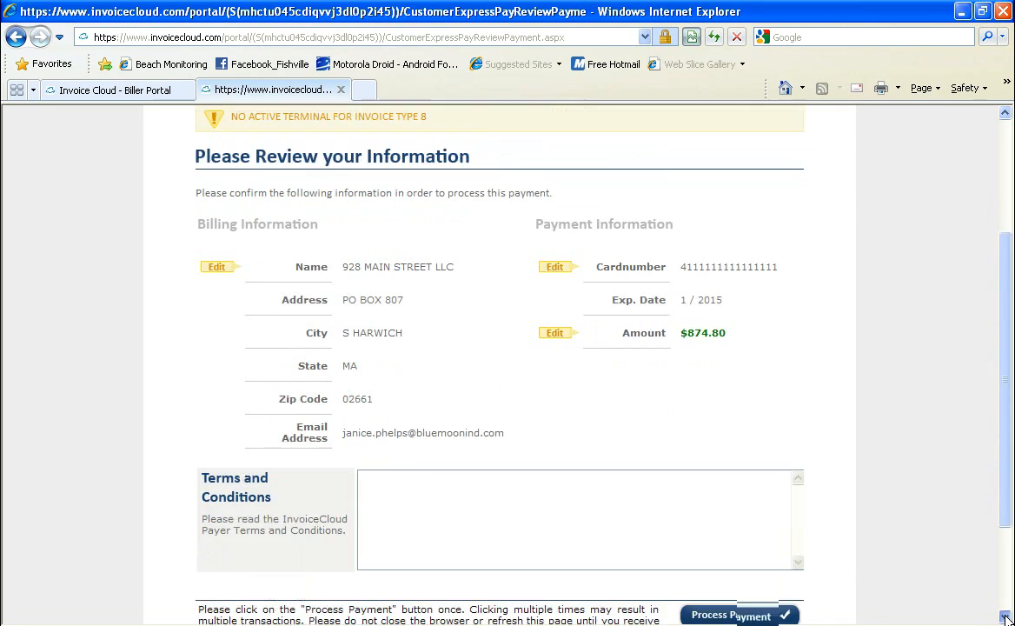
click(1006, 616)
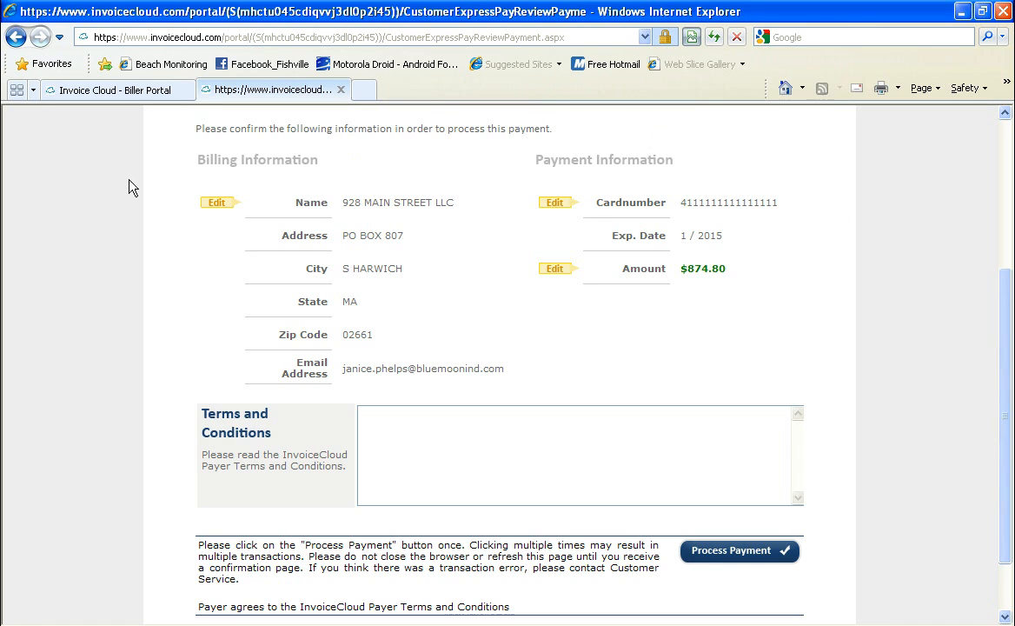
click(112, 94)
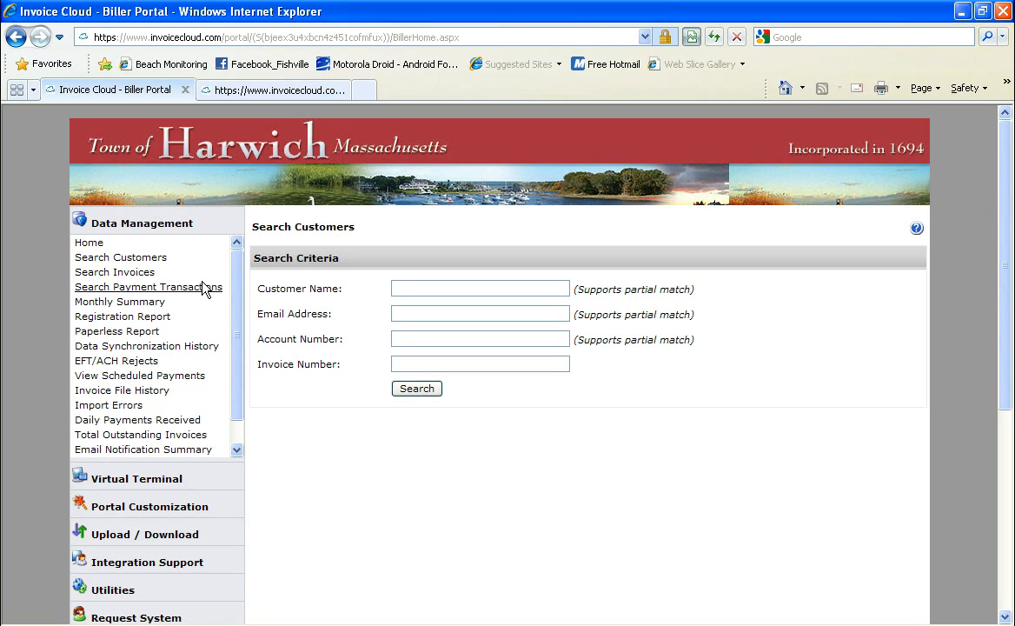
click(434, 392)
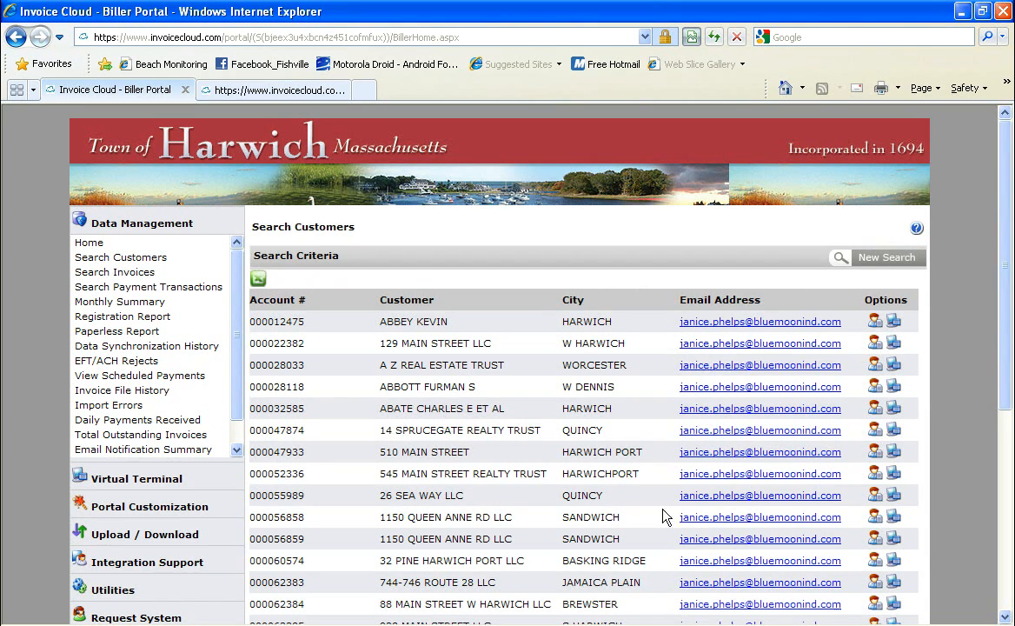
click(1005, 617)
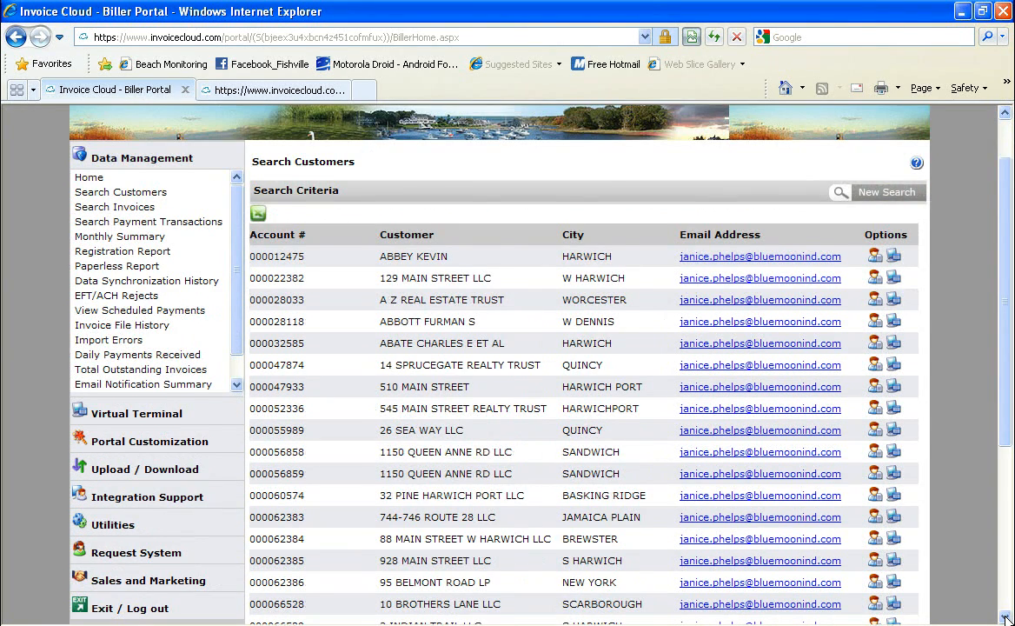
click(1005, 617)
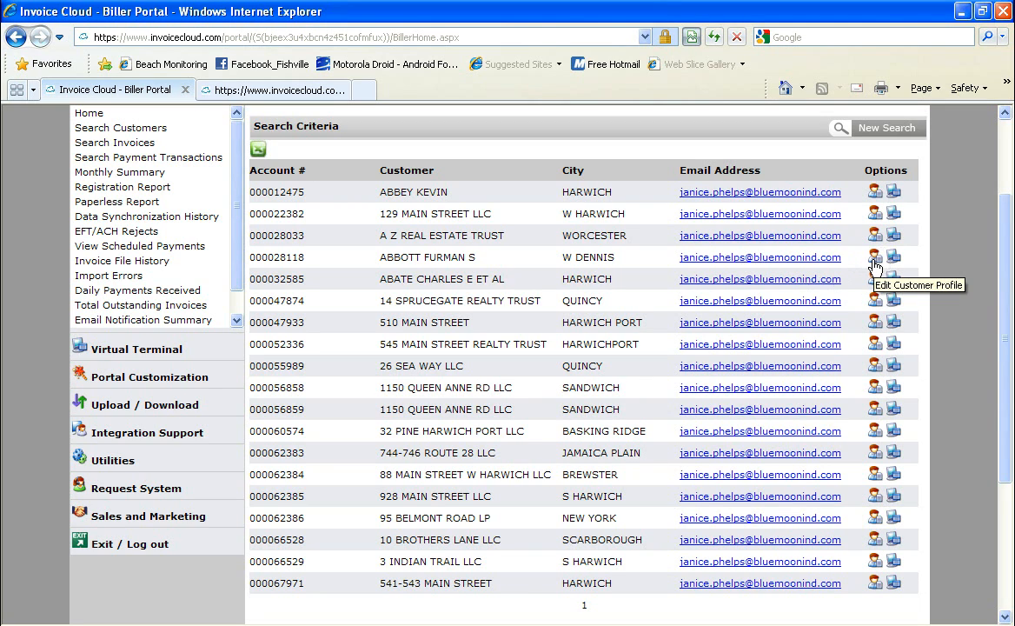
click(875, 260)
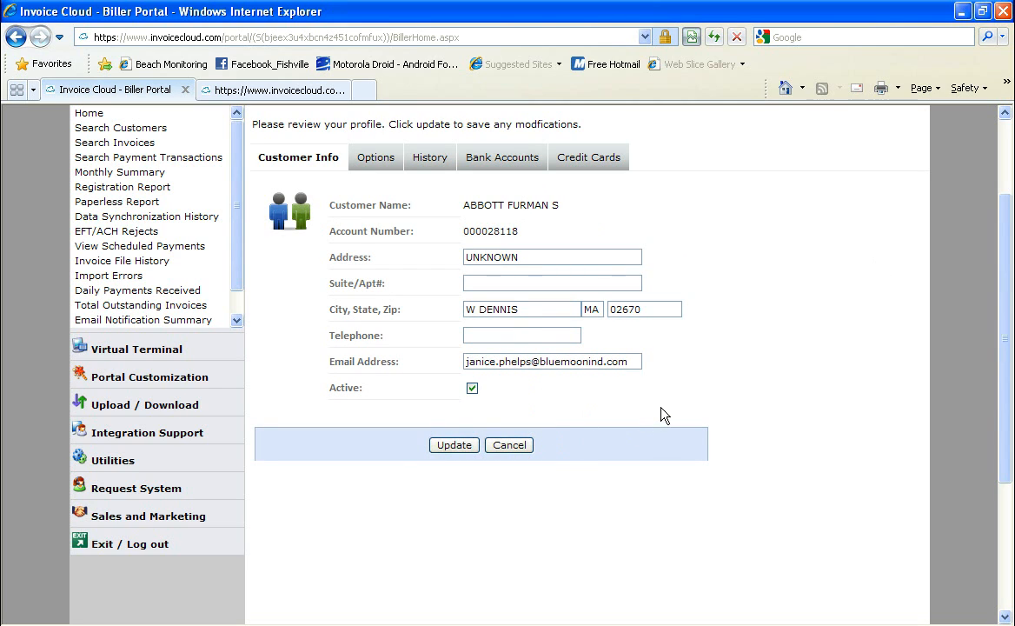
click(424, 161)
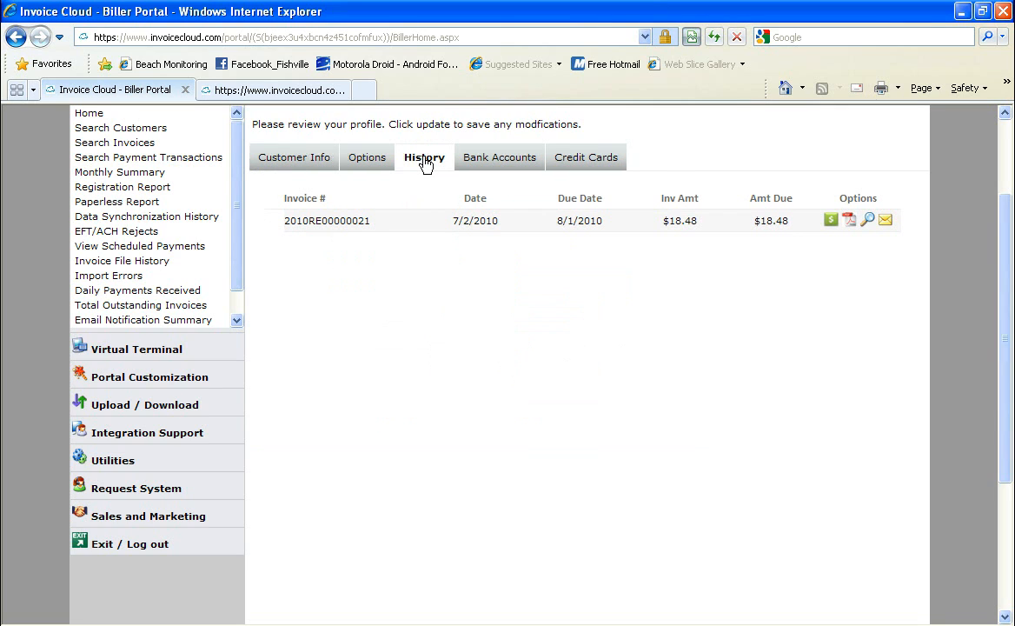
click(501, 162)
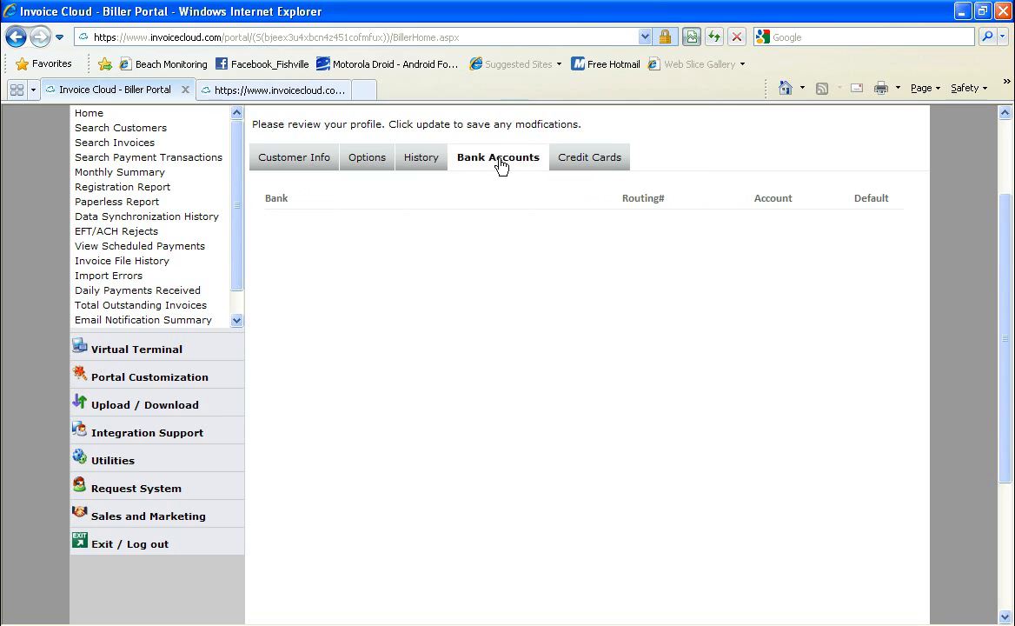
click(583, 163)
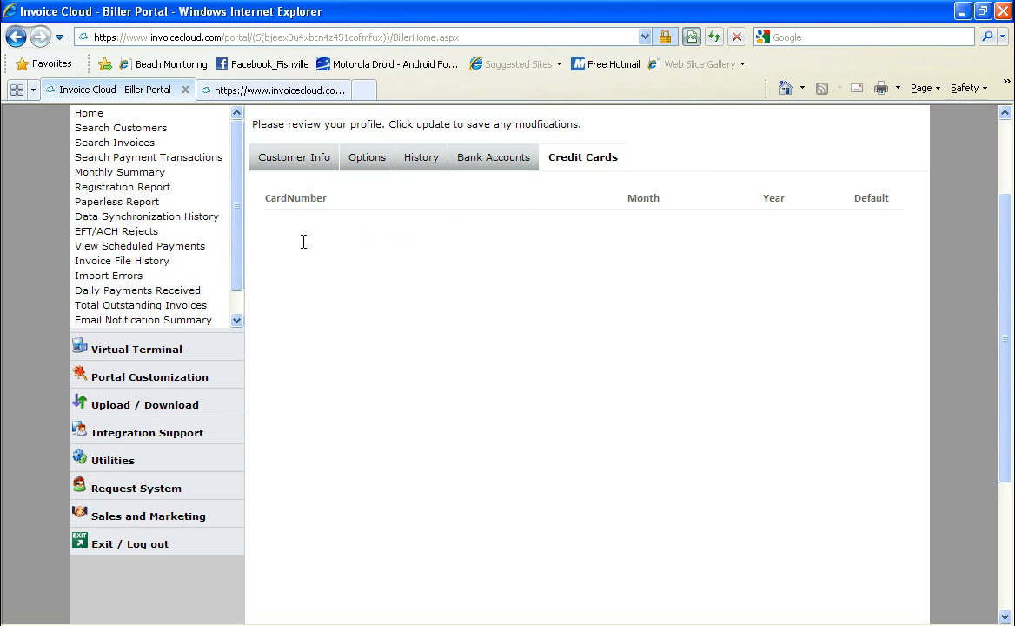
click(296, 158)
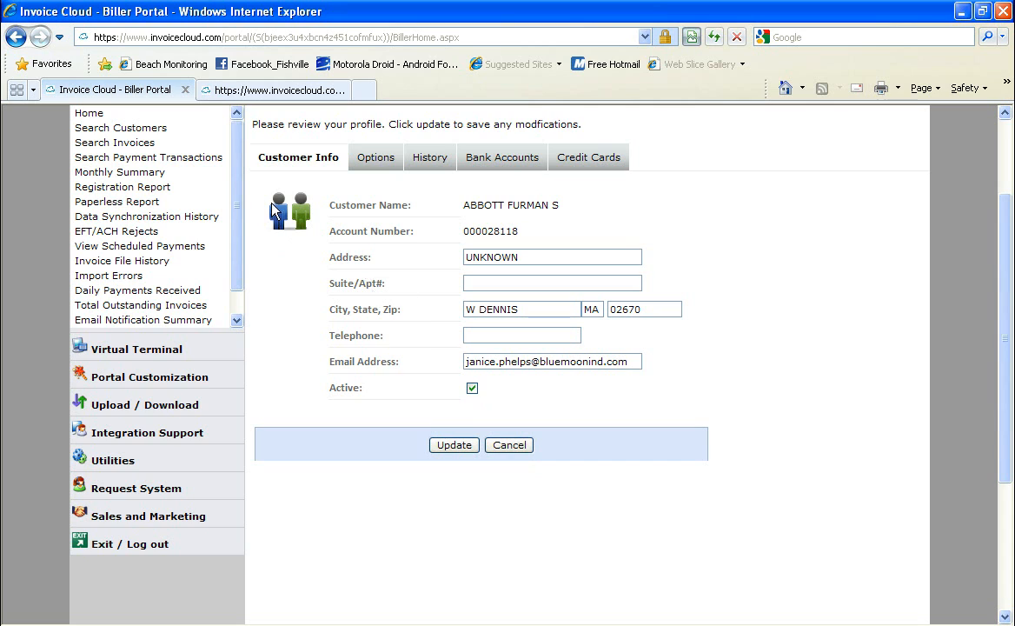
click(14, 37)
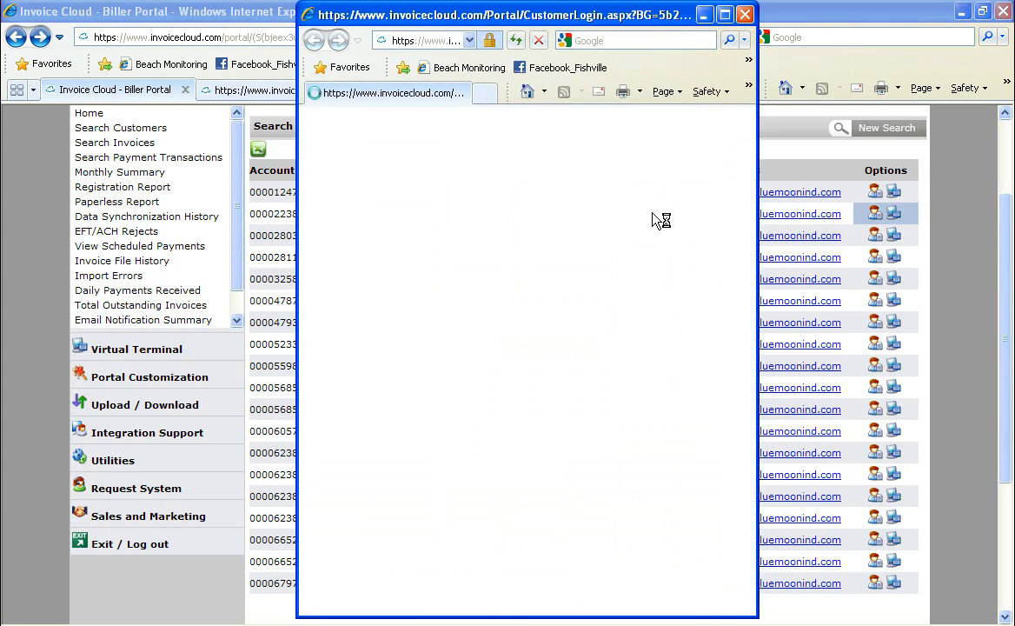
- Maximize the 129 MAIN STREET LLC customer portal view, then open the biller portal's Search Invoices page
click(726, 14)
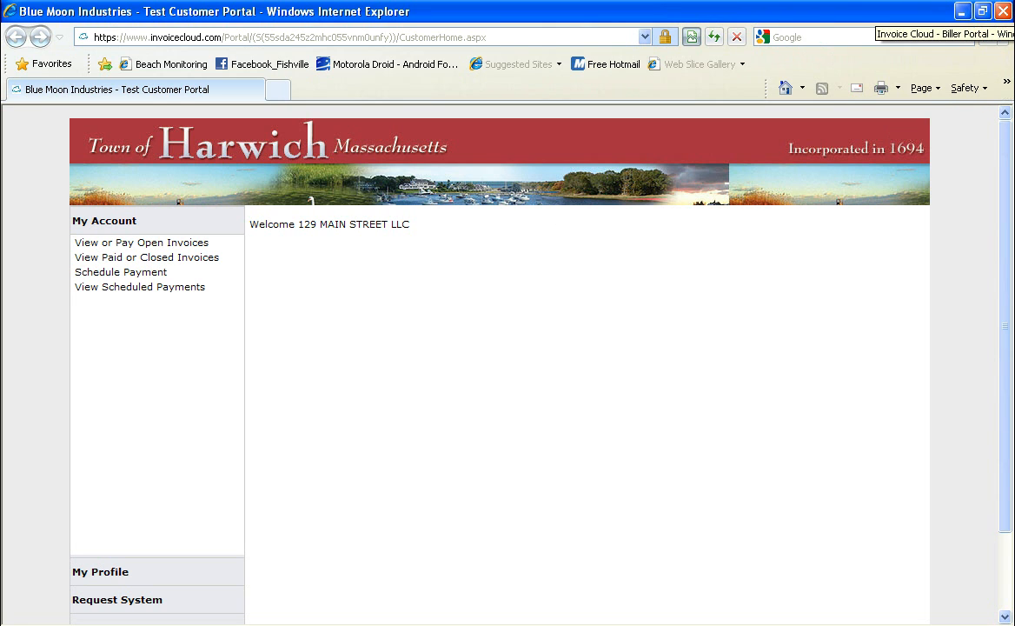
key(alt+Tab)
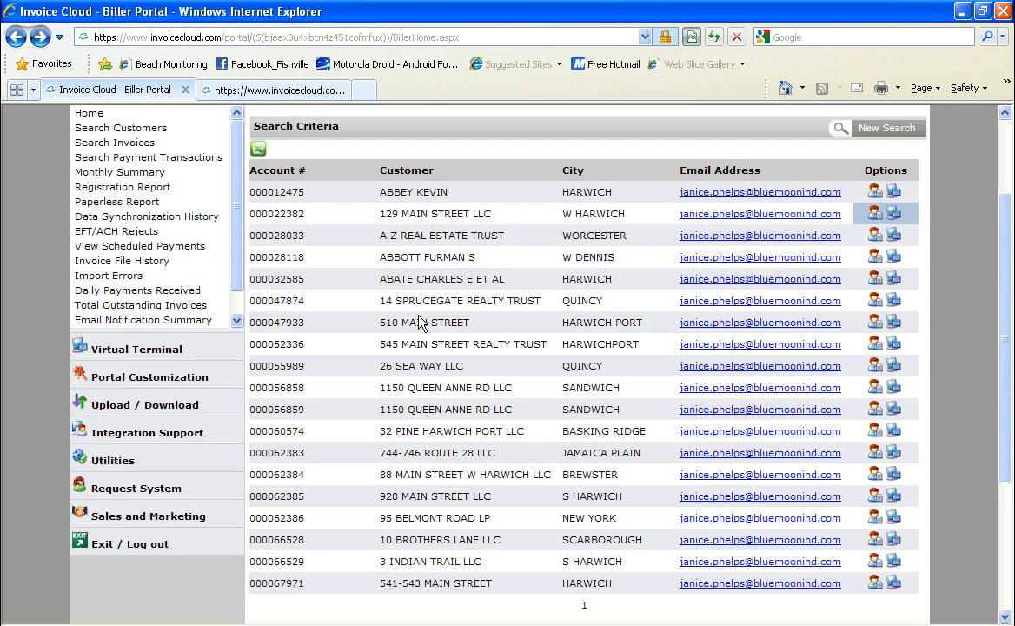
click(131, 144)
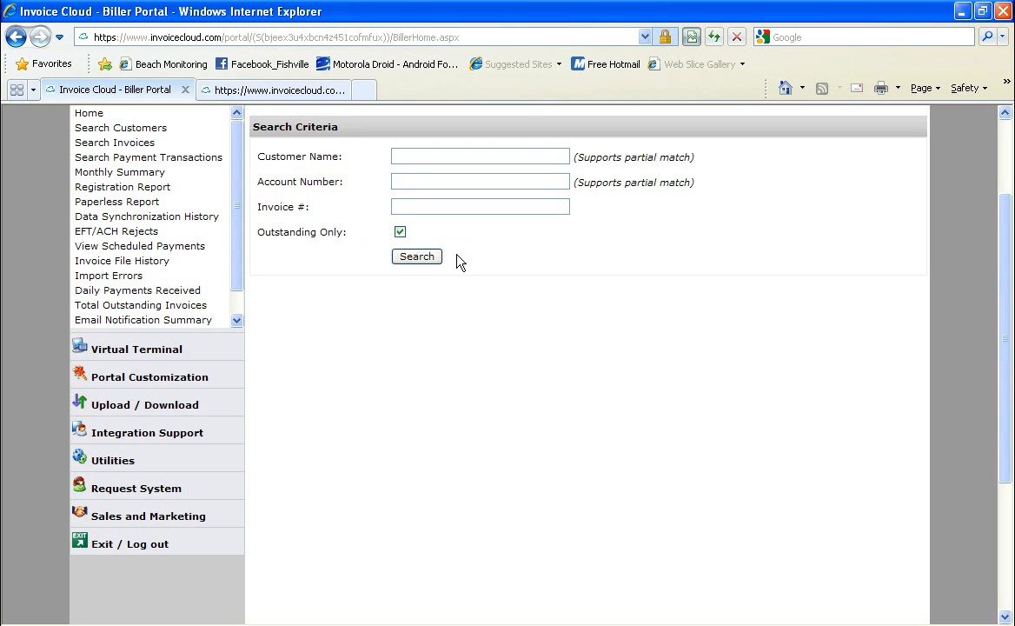
- Search with Outstanding Only checked, listing 17 invoices dated 7/2/2010 with amounts and email statuses
click(431, 259)
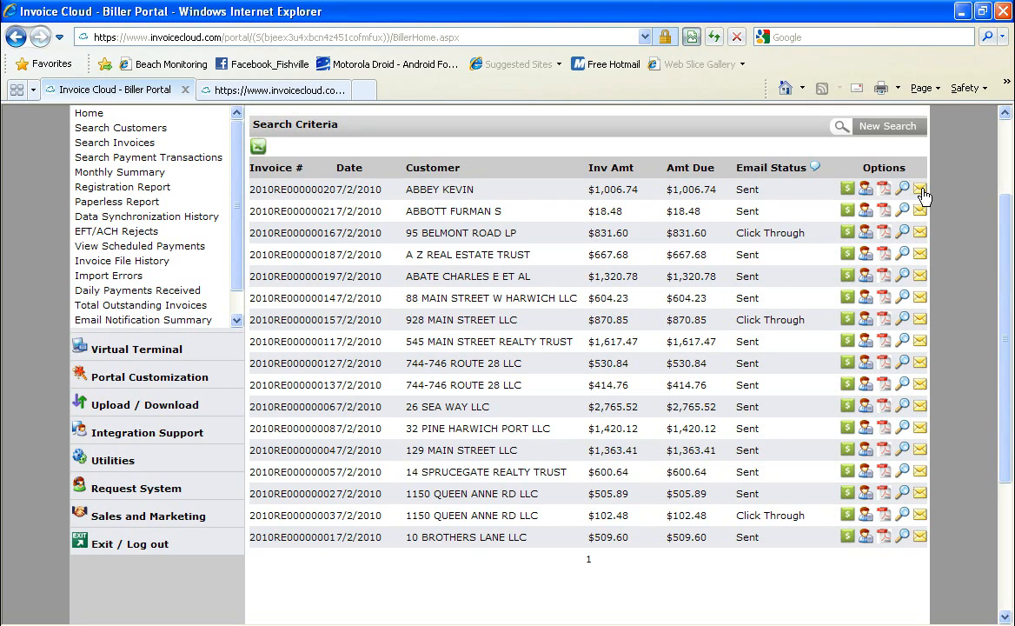
- Resend the first outstanding invoice's email notification and acknowledge the 'Invoice Notification Sent' message
mouse_move(922, 194)
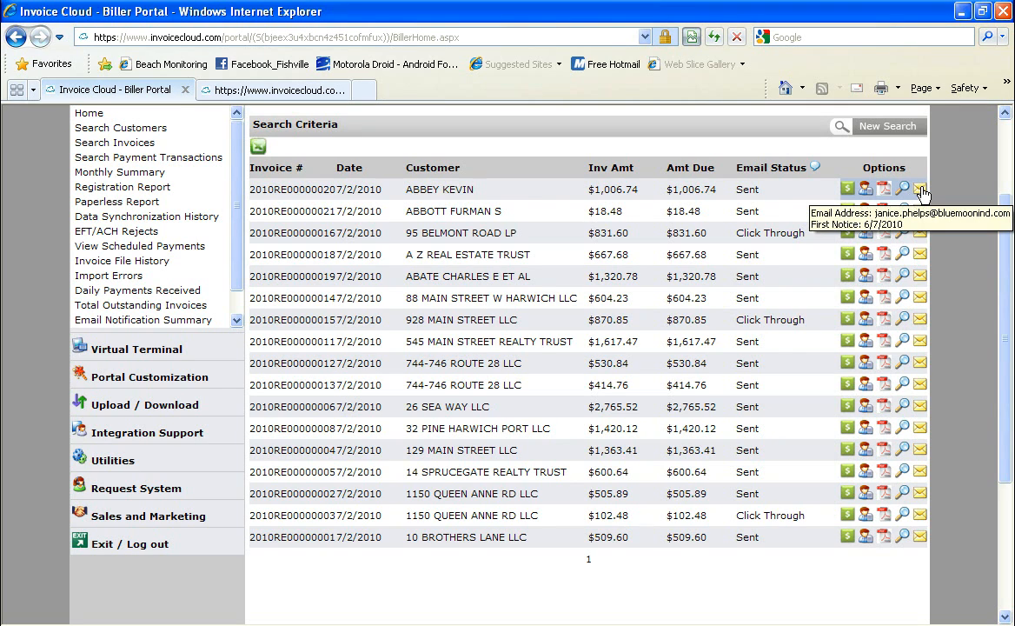
click(922, 192)
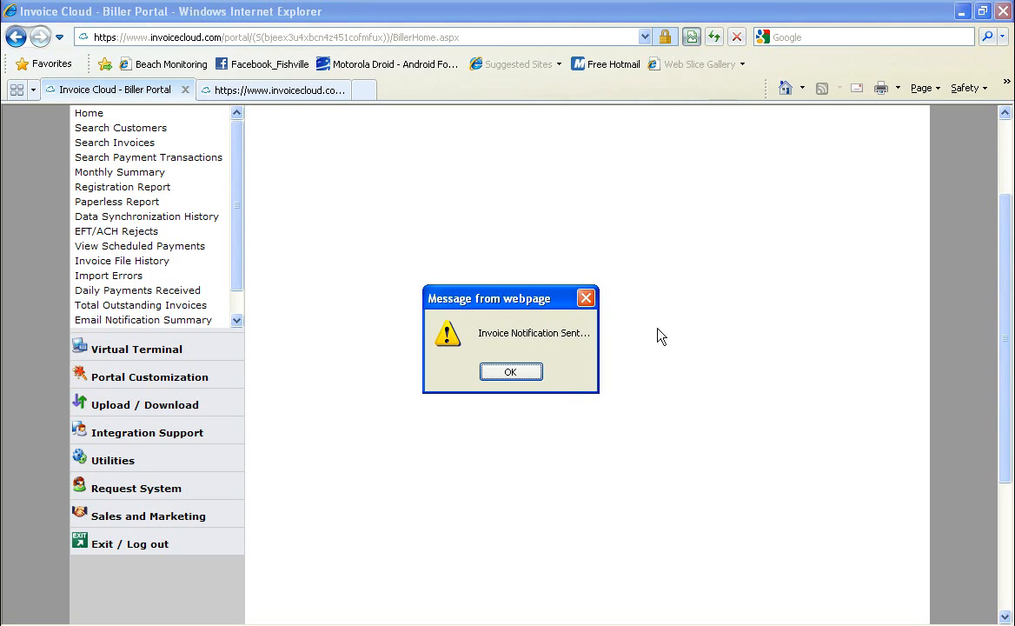
click(510, 373)
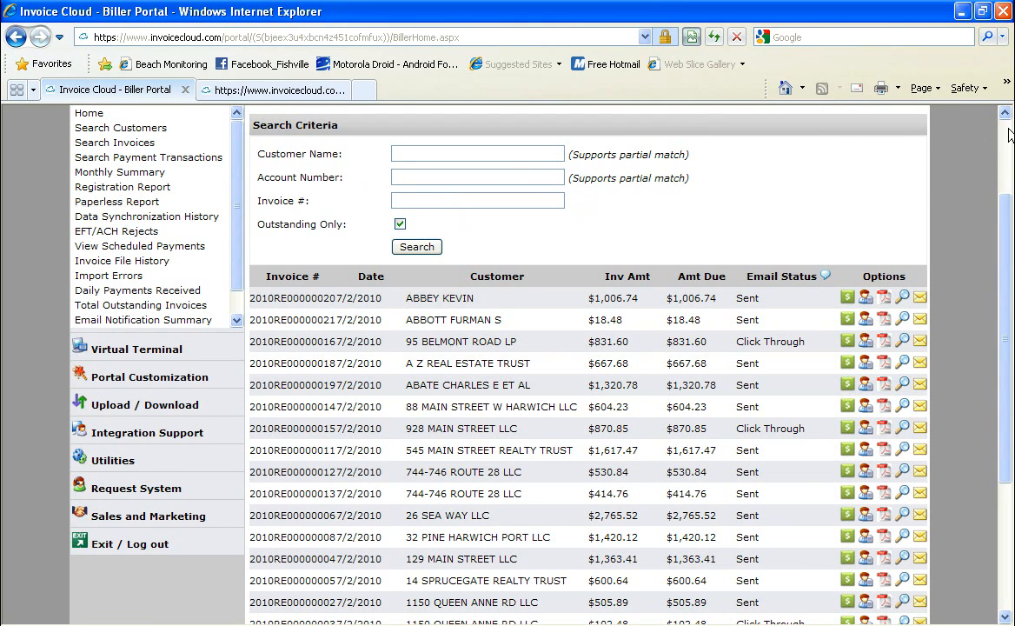
scroll(803, 139, up, 3)
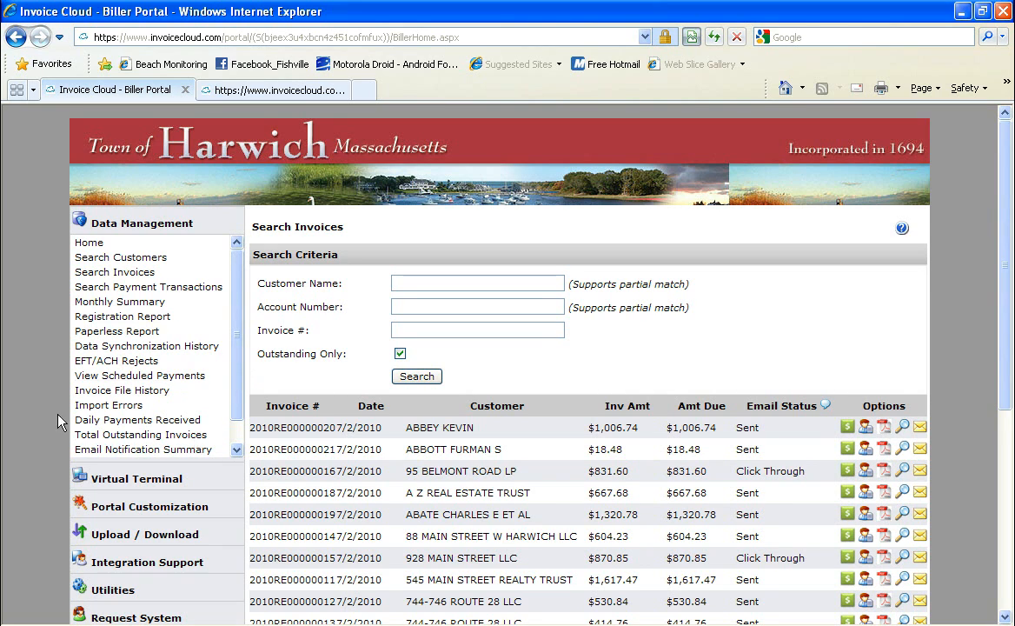
- Run the Email Notification Summary for 6/7/2010–6/8/2010, showing 17 invoices totalling $15,151.09
click(237, 449)
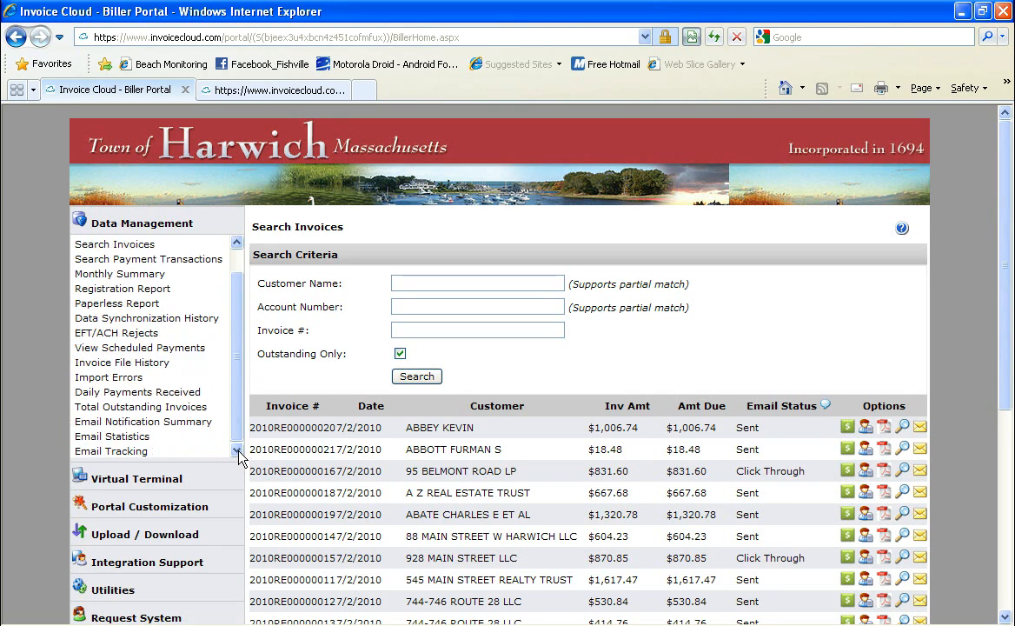
click(133, 423)
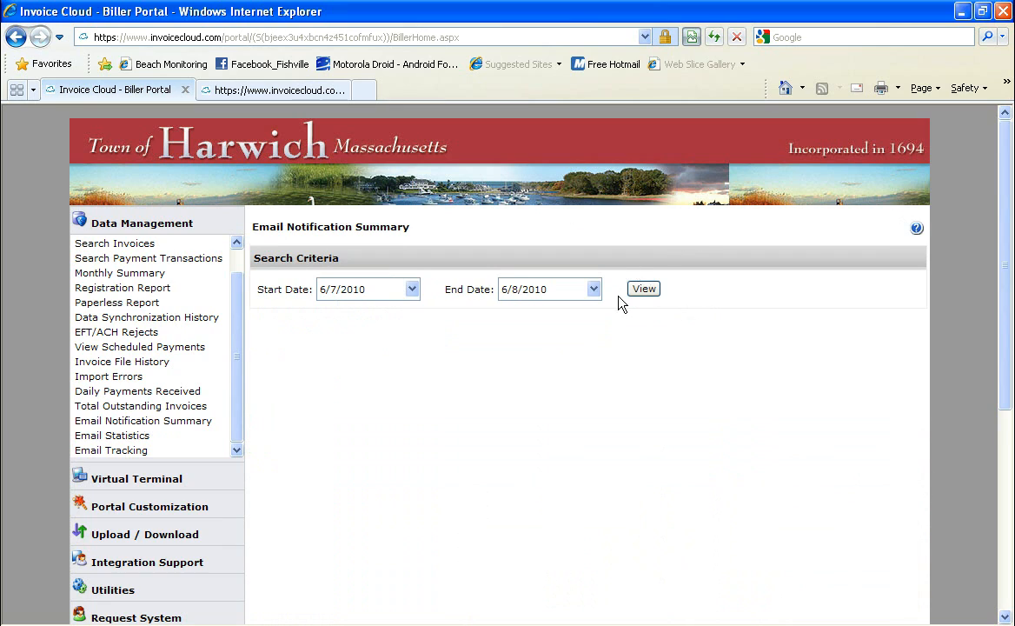
click(644, 292)
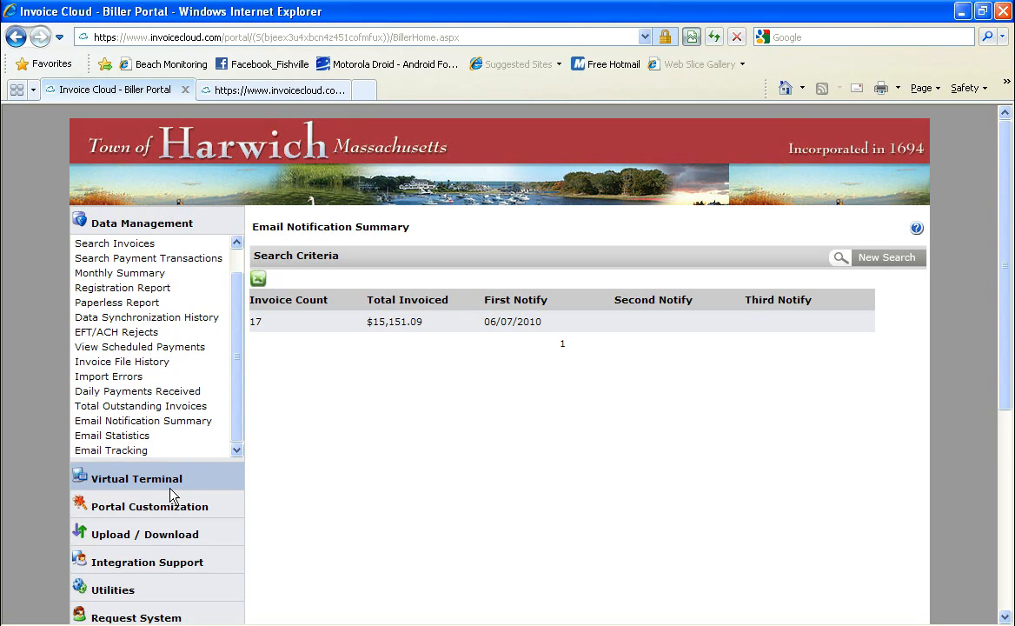
- Open Email Management under Portal Customization and load the Invoice Payment Receipt email template
click(195, 510)
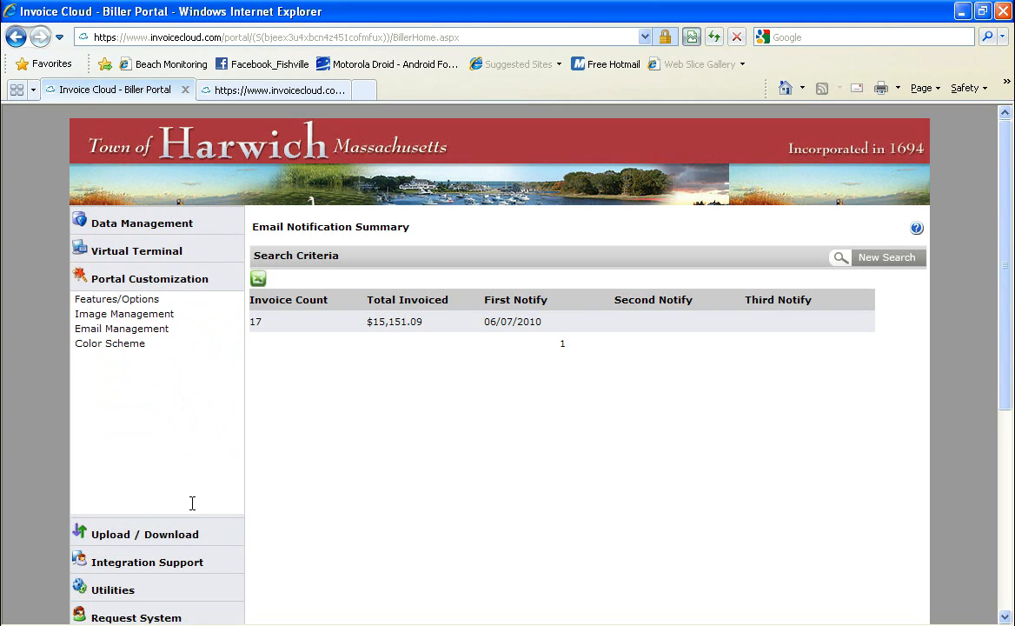
click(138, 330)
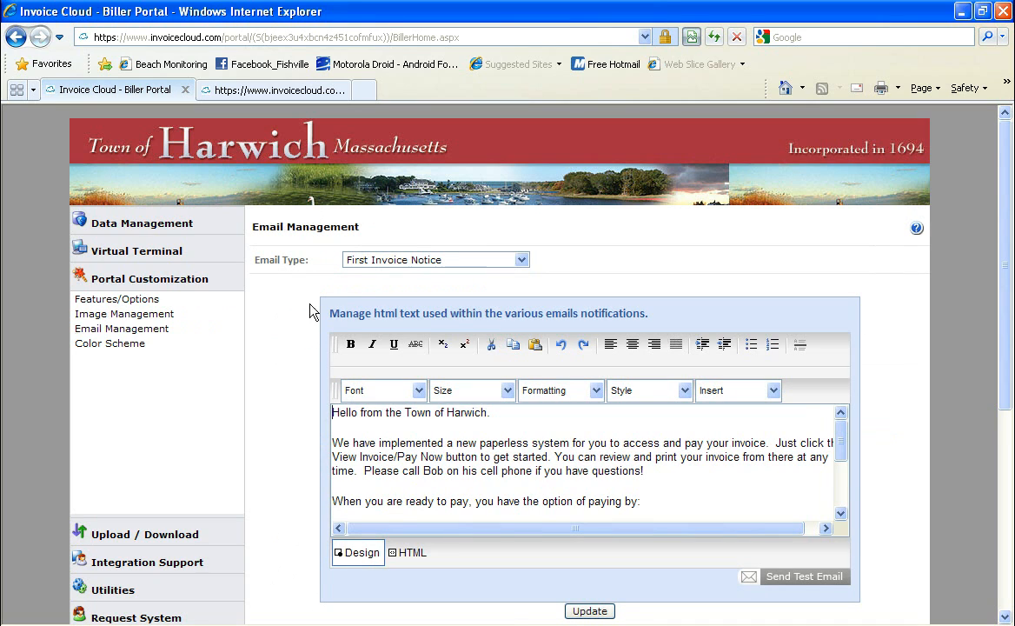
click(522, 260)
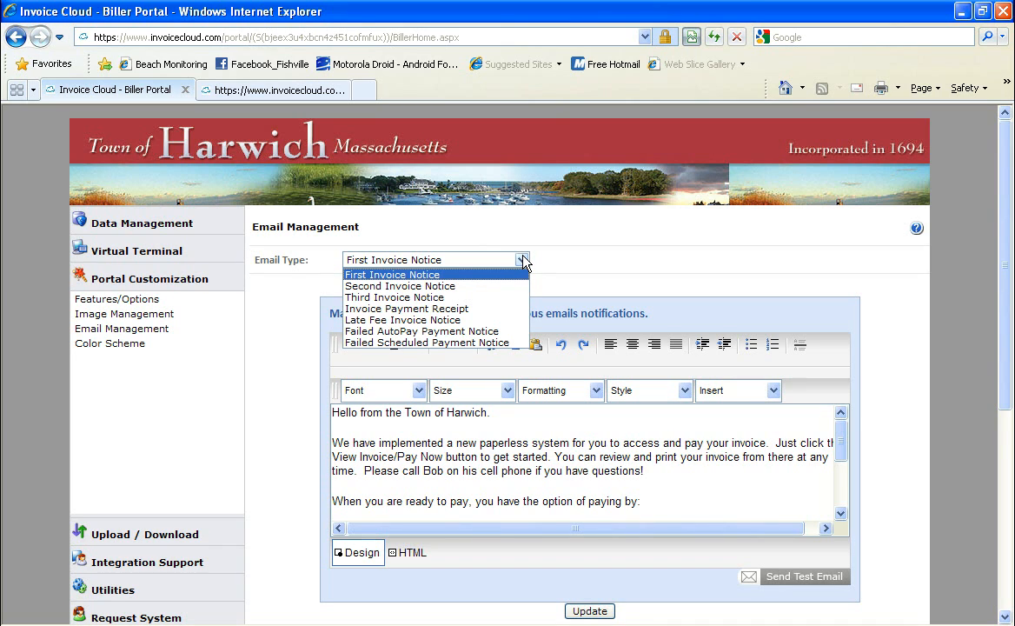
click(493, 310)
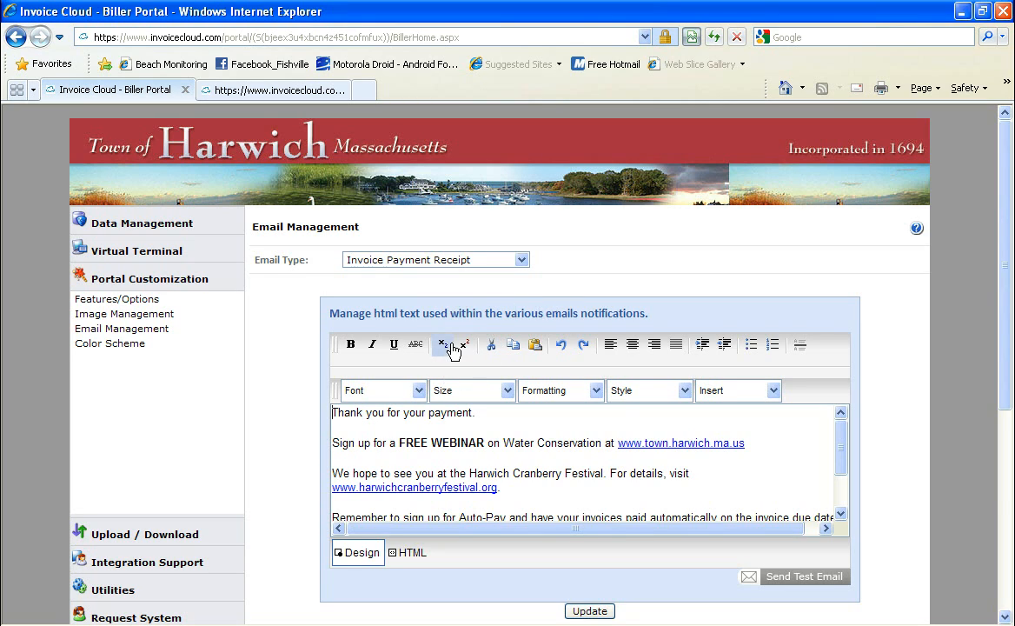
- Run an unfiltered request search in the Request System, which returns no records
click(152, 613)
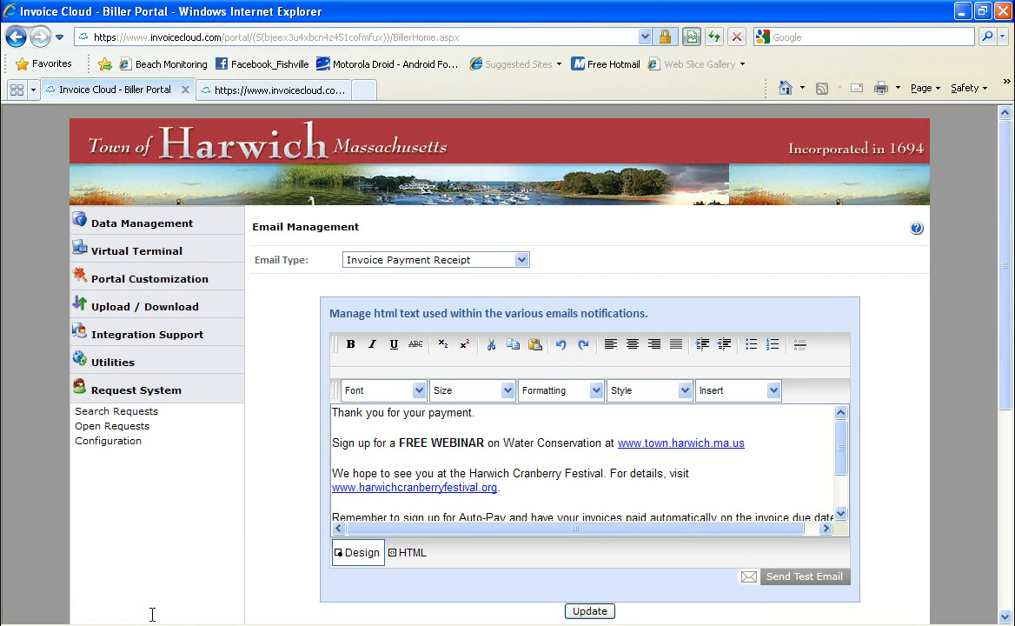
click(136, 415)
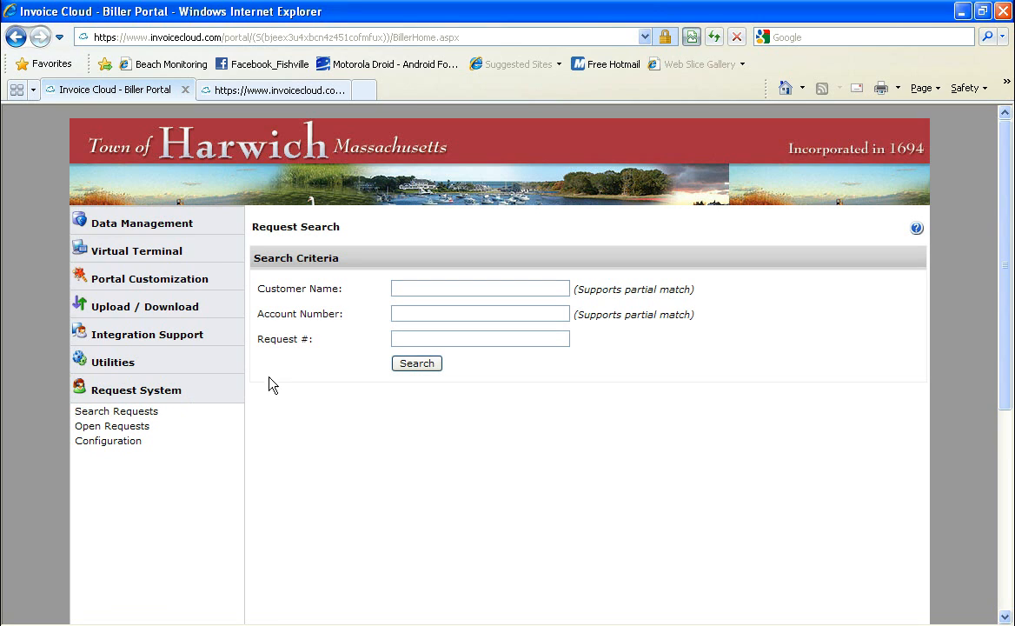
click(408, 367)
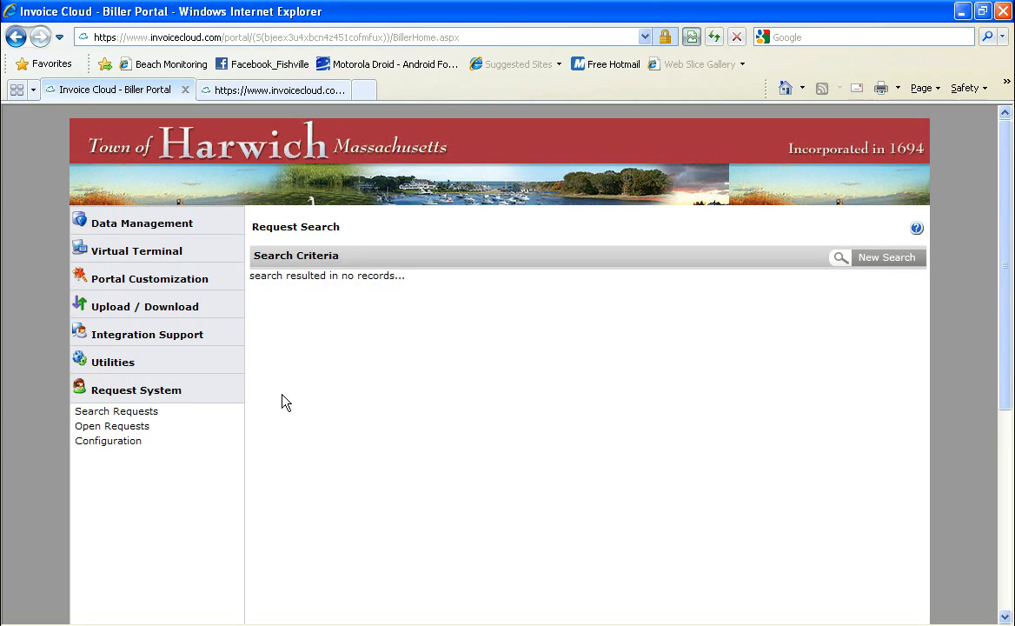
- Check Open Requests (none), then go back to the empty Request Search form
click(123, 426)
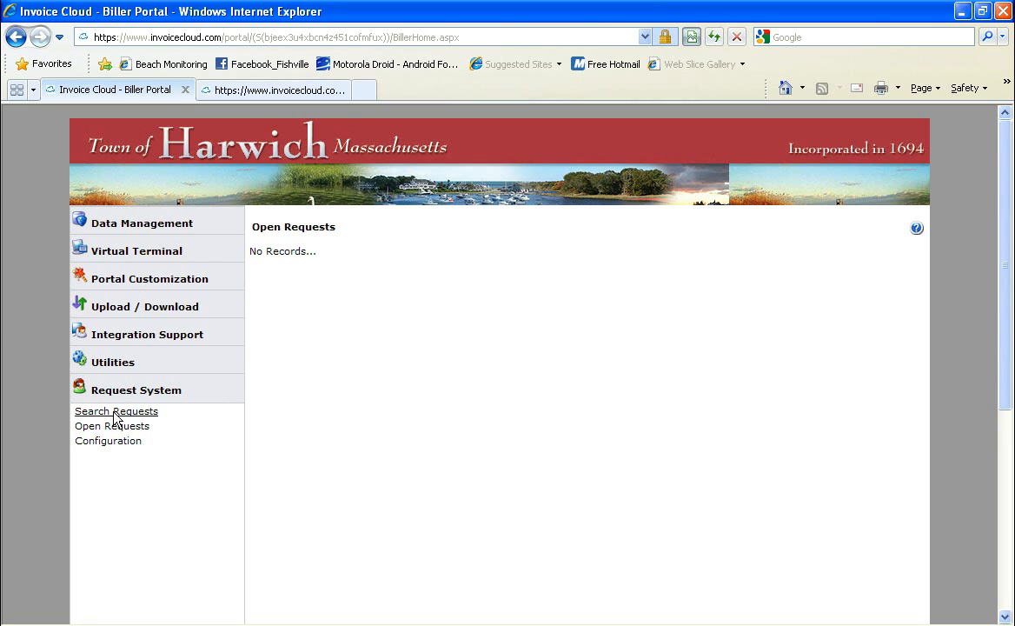
click(113, 412)
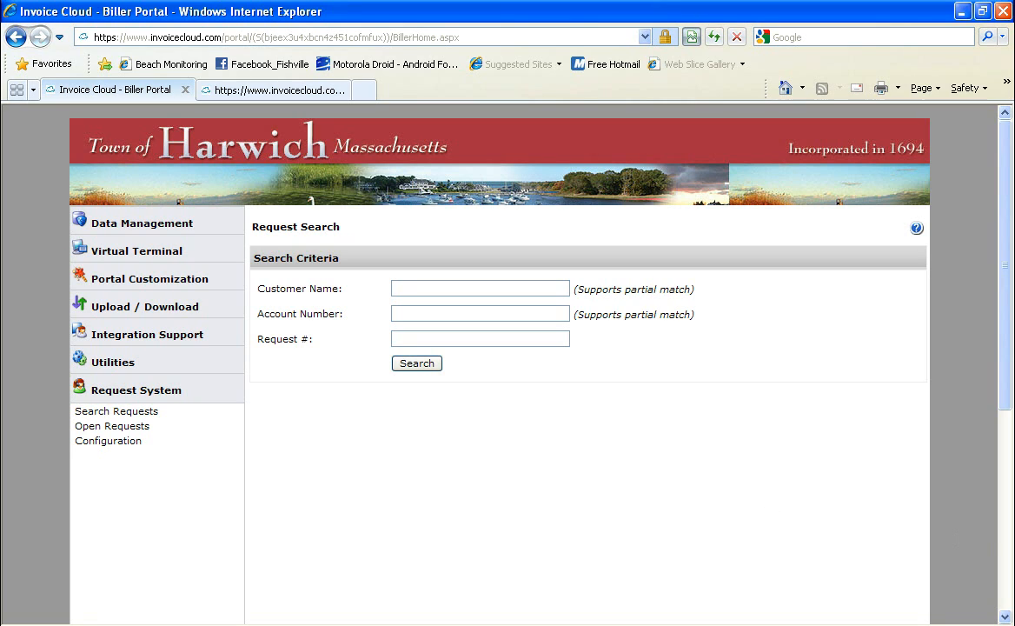
right_click(882, 445)
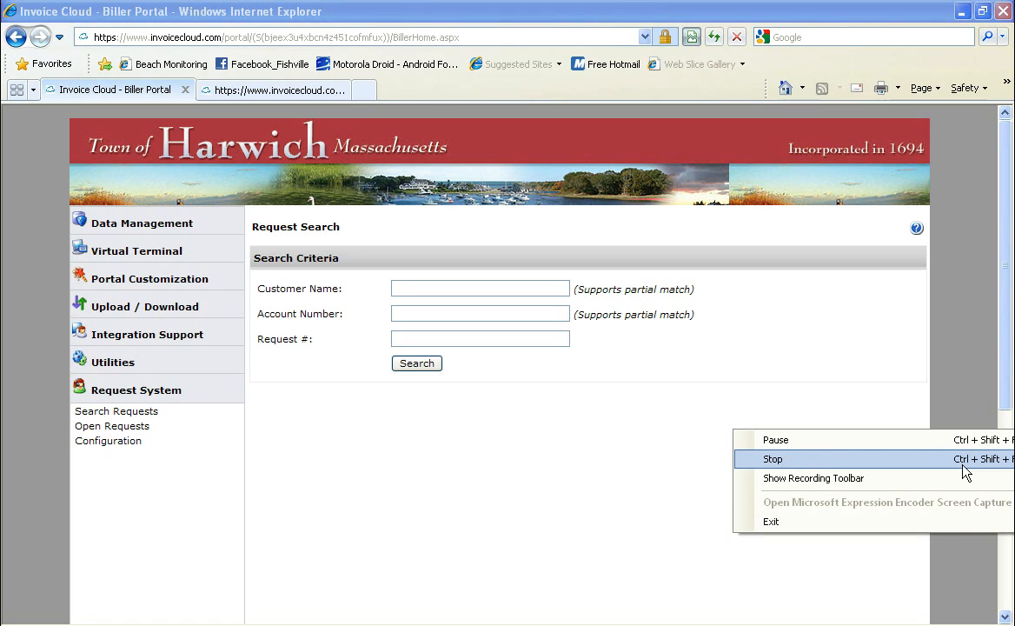